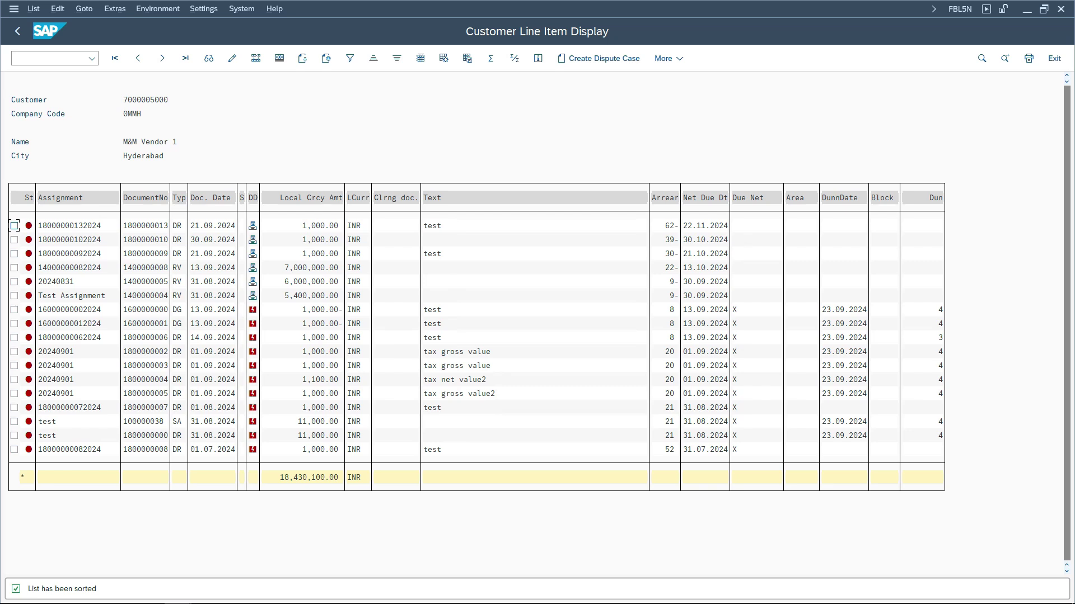
Open transaction FAGLF101 for the balance sheet open item analysis in a new session.
{"action": "left_click", "coordinate": [15, 58]}
{"action": "type", "text": "/ofaglf101"}
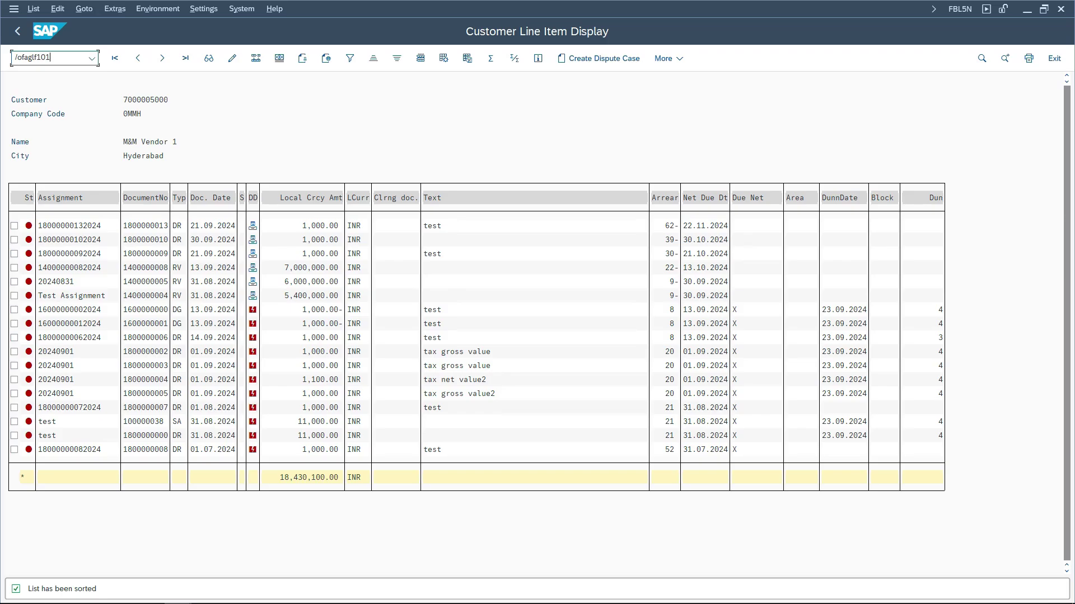
{"action": "key", "text": "Return"}
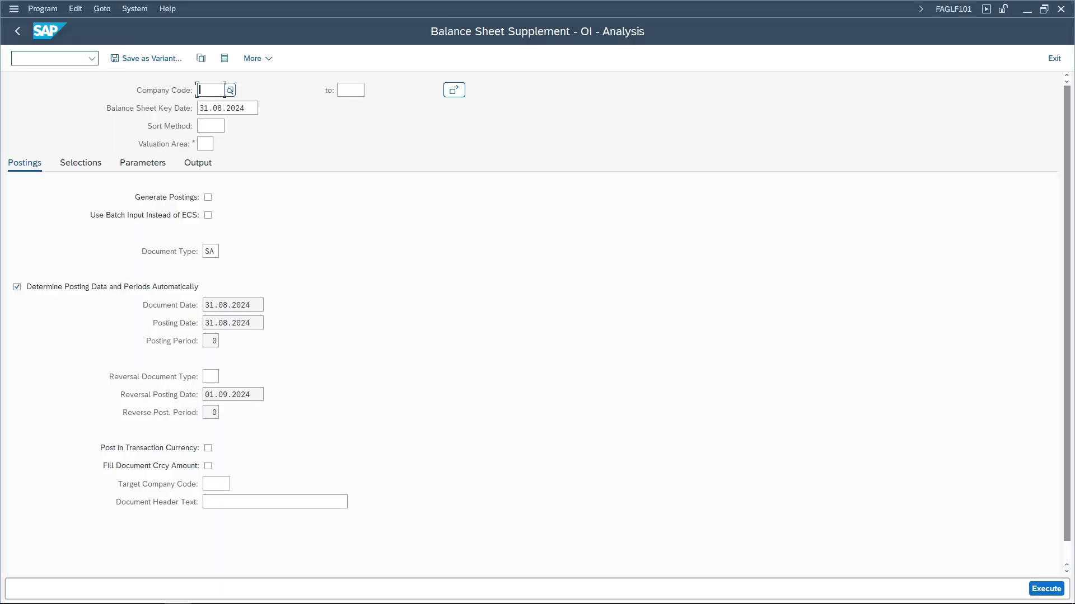
Set the company code to 0MMH and the balance sheet key date to 21.09.2024.
{"action": "type", "text": "0mmh"}
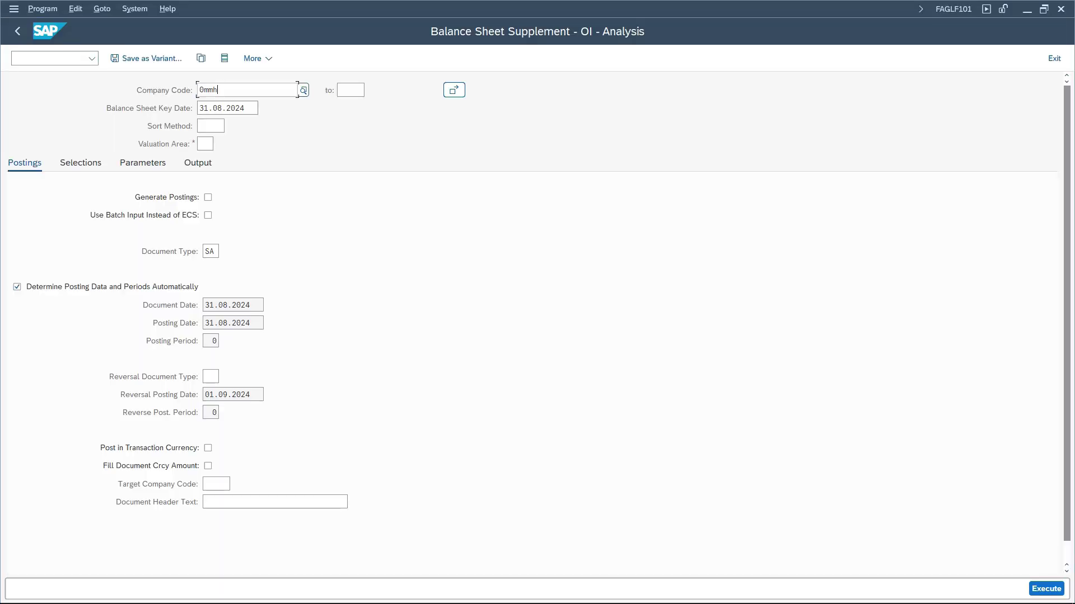
{"action": "key", "text": "Tab"}
{"action": "left_click", "coordinate": [223, 108]}
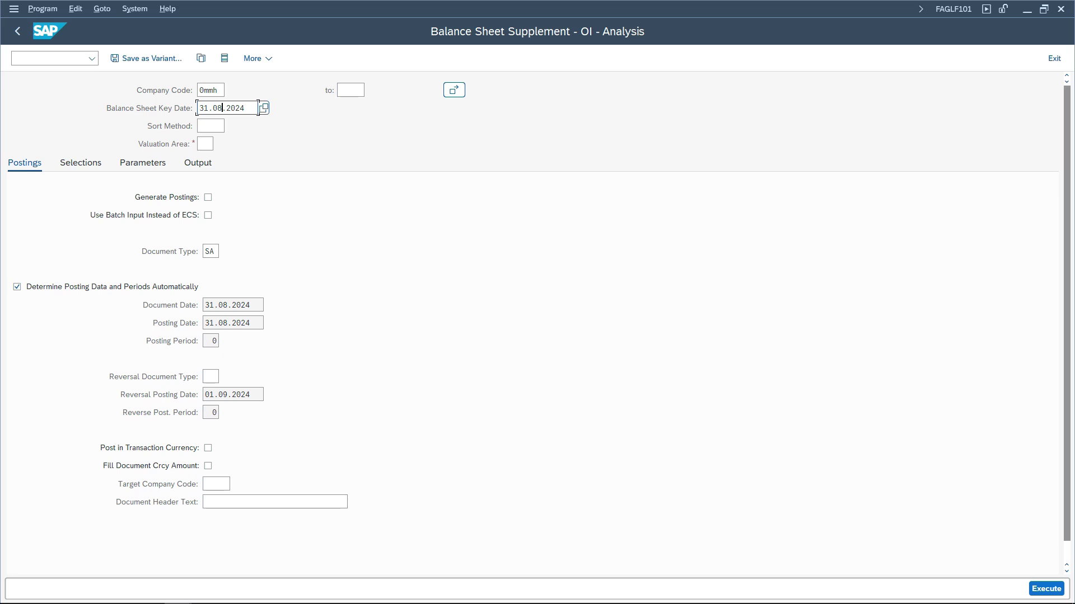
{"action": "key", "text": "ctrl+a"}
{"action": "type", "text": "21"}
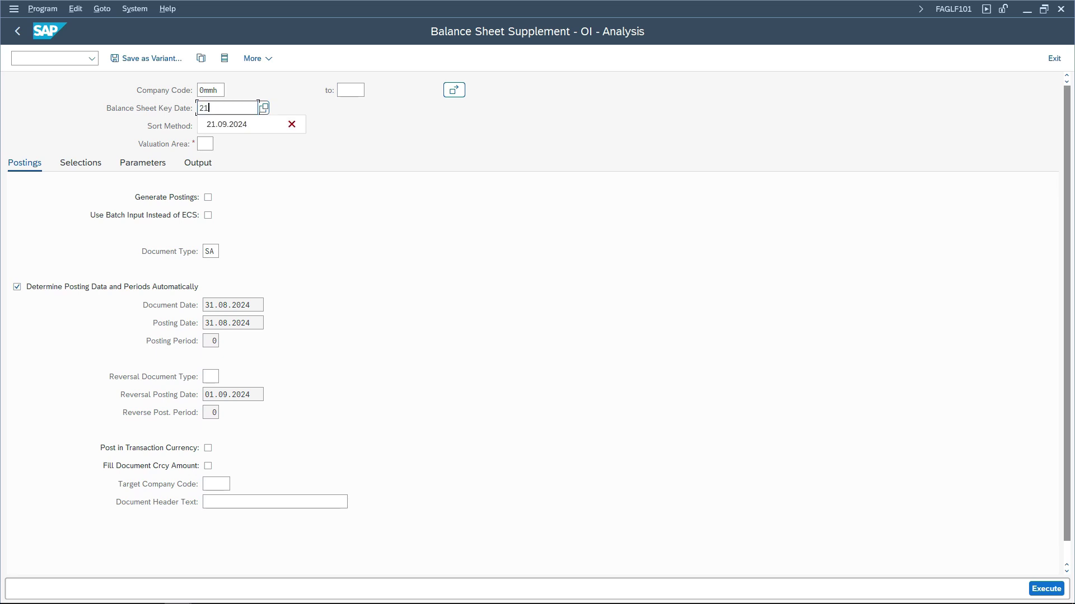
{"action": "type", "text": ".09.2024"}
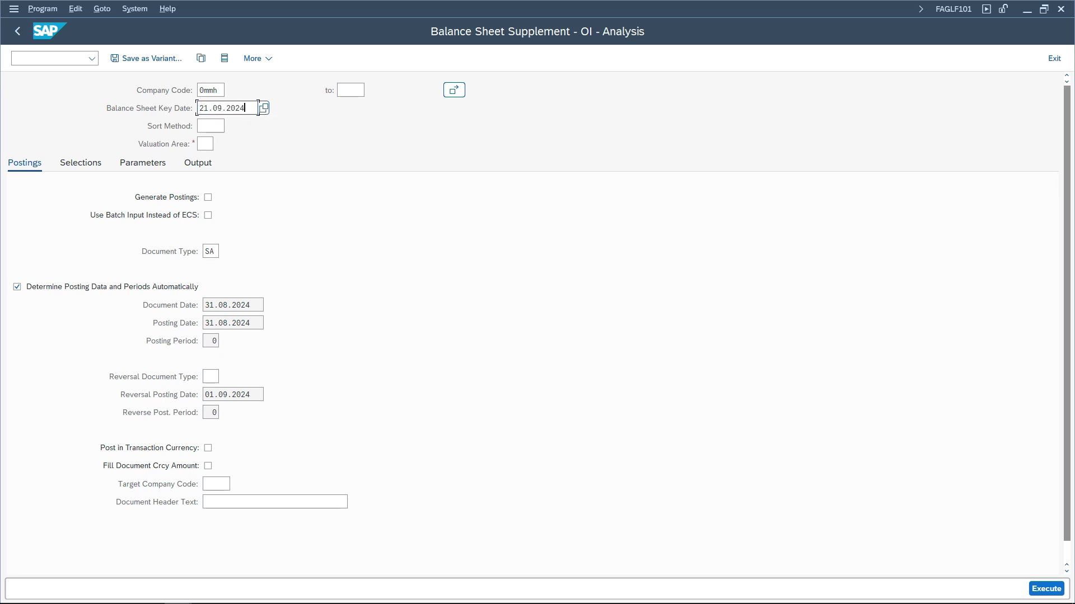
Set the sort method to 0MMH and the valuation area to 0M.
{"action": "left_click", "coordinate": [224, 126]}
{"action": "type", "text": "0MMH"}
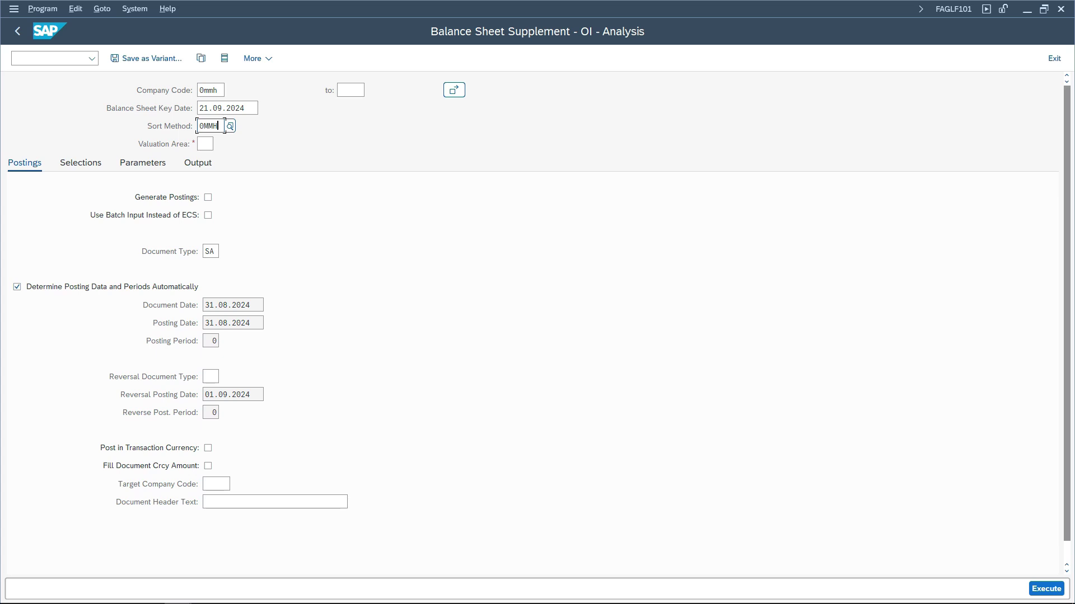
{"action": "left_click", "coordinate": [213, 144]}
{"action": "left_click", "coordinate": [204, 144]}
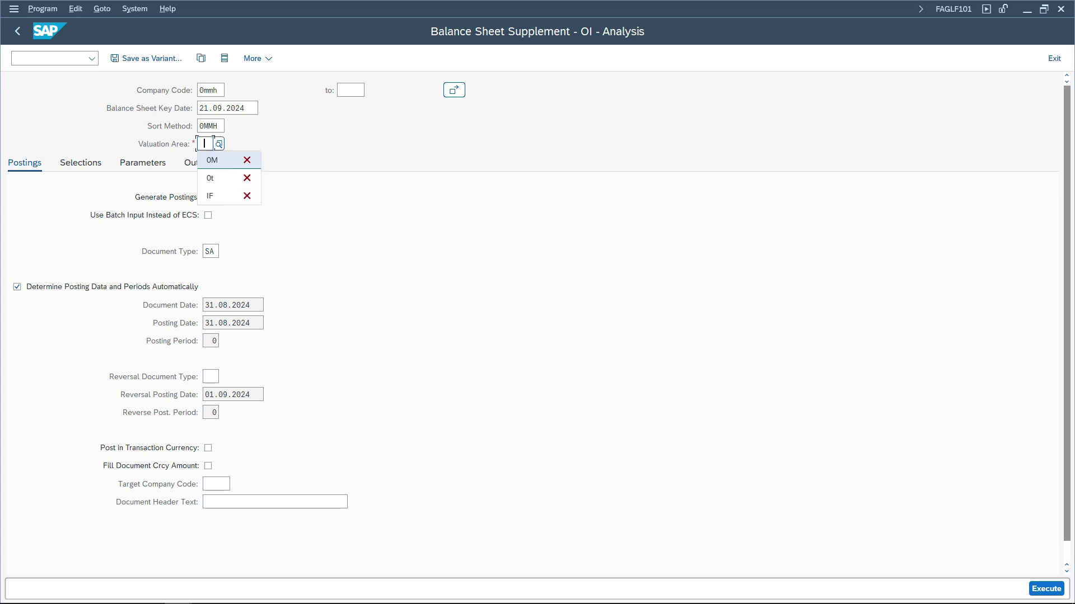
{"action": "left_click", "coordinate": [212, 160]}
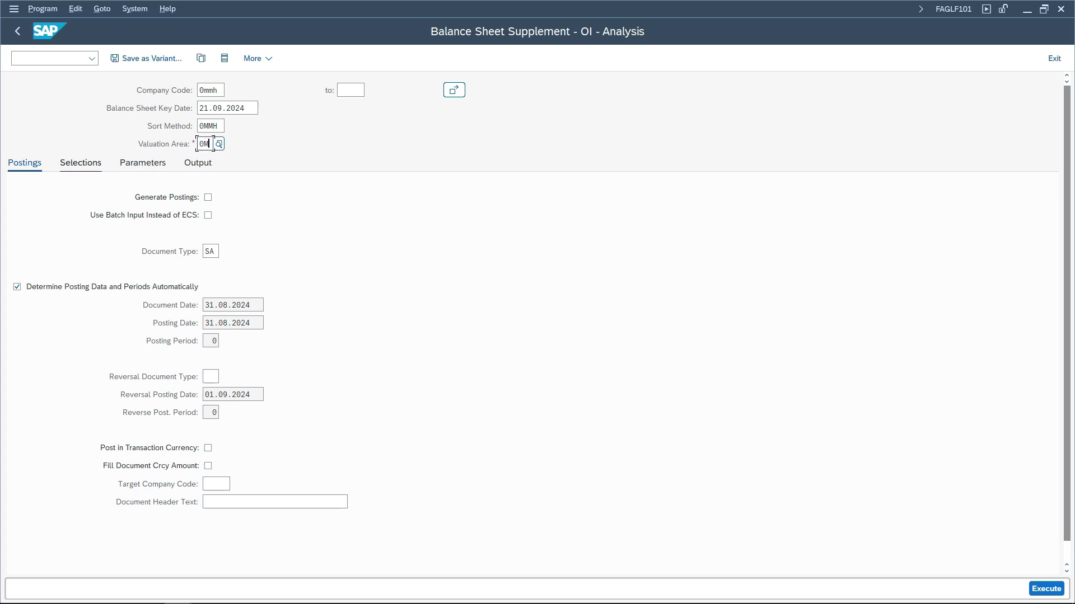
Restrict the selections to account type D and enter the customer's account number.
{"action": "left_click", "coordinate": [80, 162]}
{"action": "left_click", "coordinate": [207, 197]}
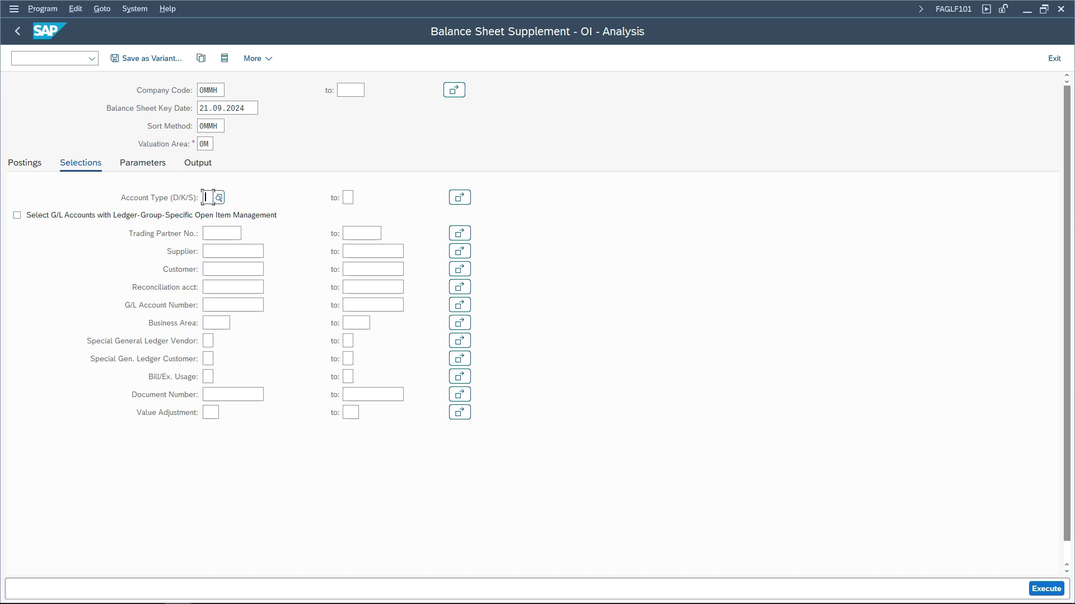
{"action": "type", "text": "D"}
{"action": "left_click", "coordinate": [232, 267]}
{"action": "left_click", "coordinate": [233, 270]}
{"action": "left_click", "coordinate": [233, 269]}
{"action": "left_click", "coordinate": [246, 284]}
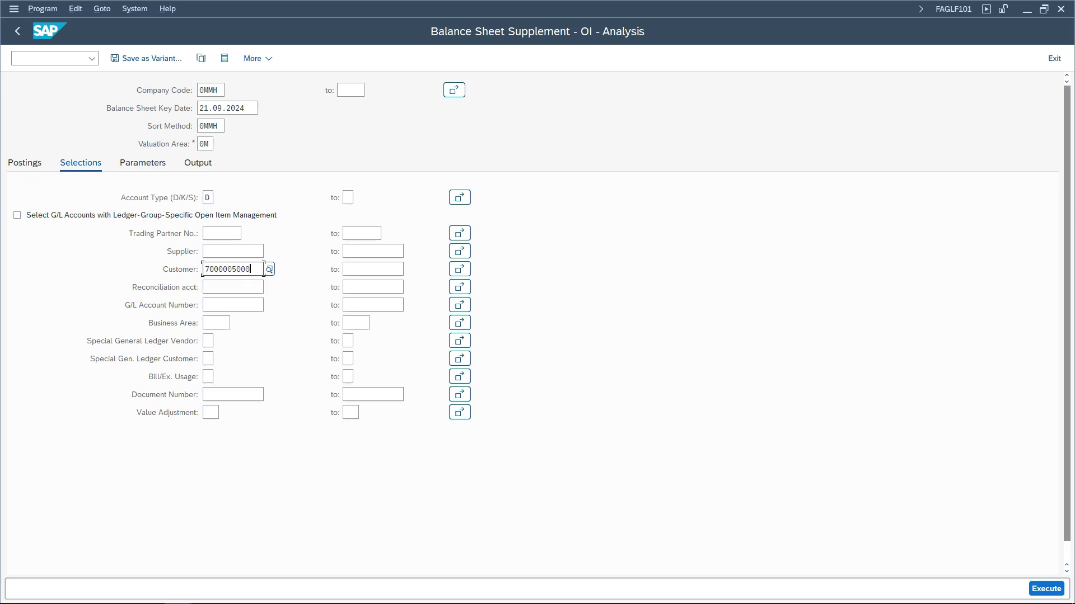
Examine the posting date, reversal posting date and reversal document type in the posting settings.
{"action": "left_click", "coordinate": [24, 162]}
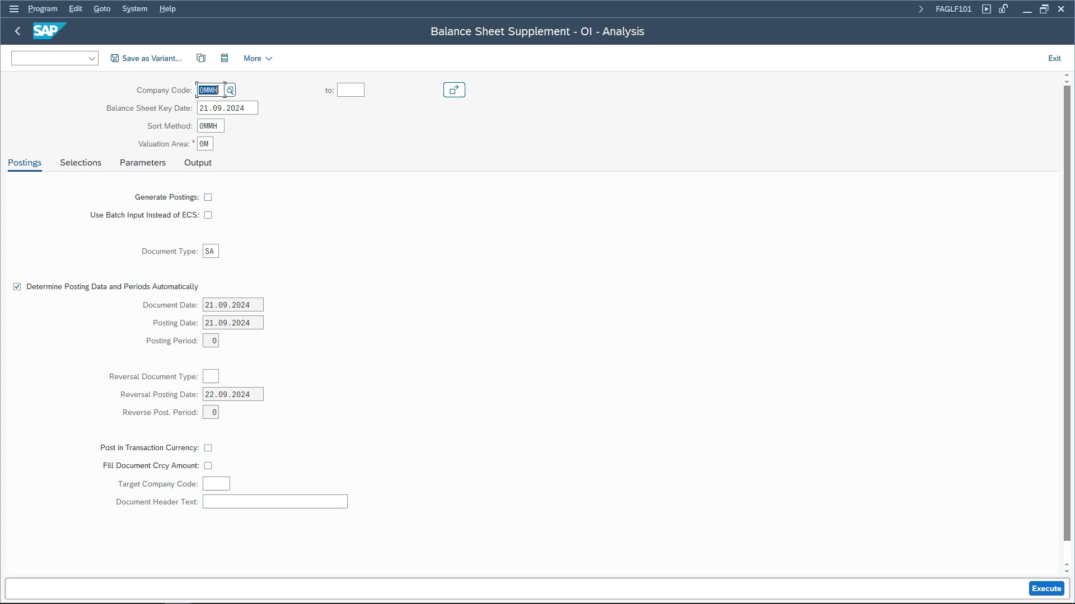
{"action": "left_click", "coordinate": [218, 377]}
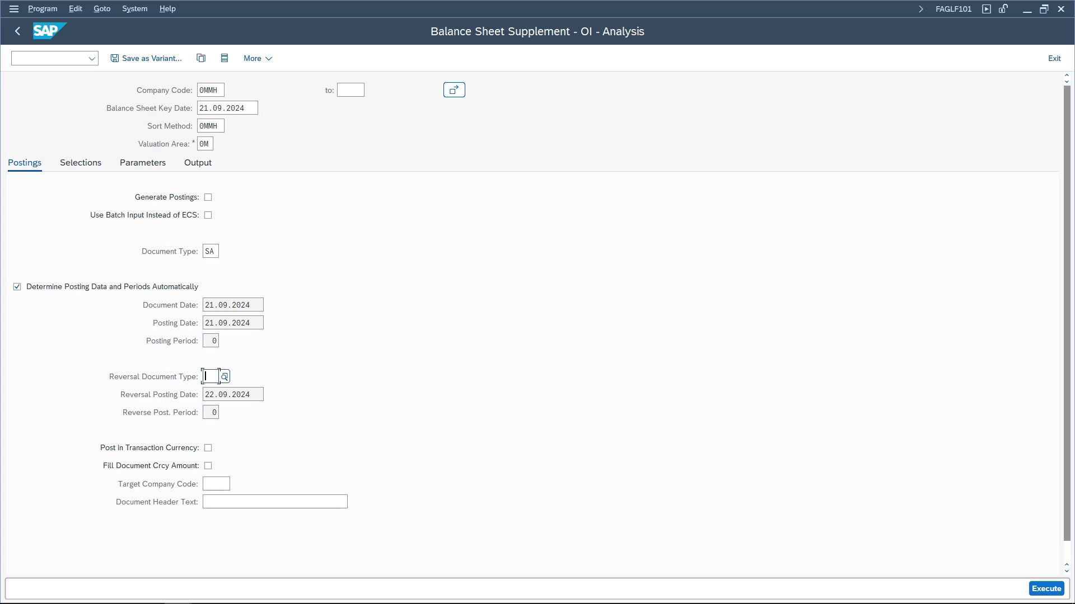
{"action": "double_click", "coordinate": [263, 323]}
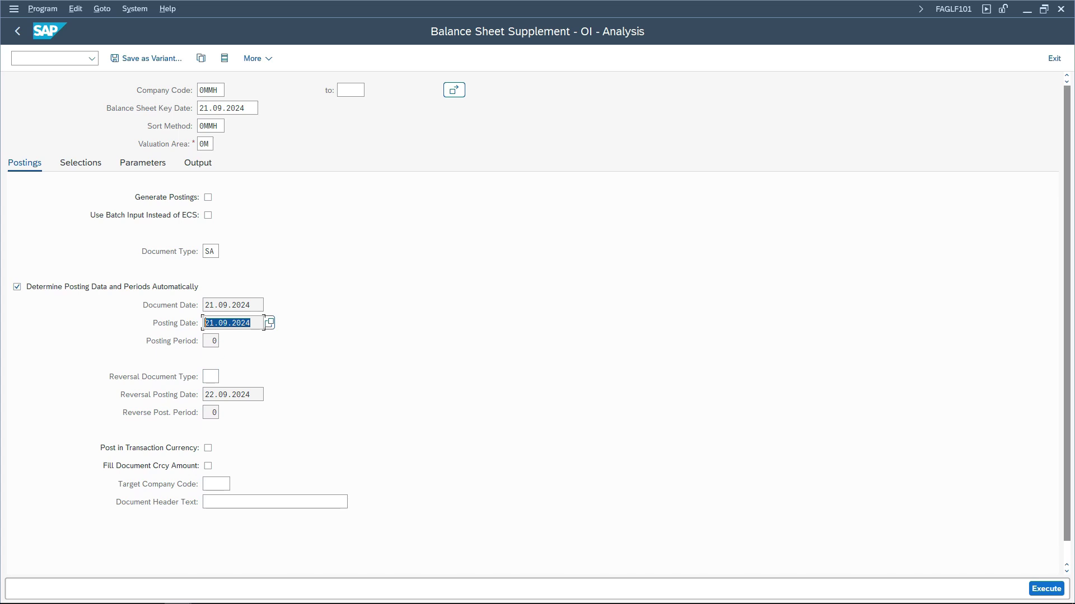
{"action": "double_click", "coordinate": [263, 394]}
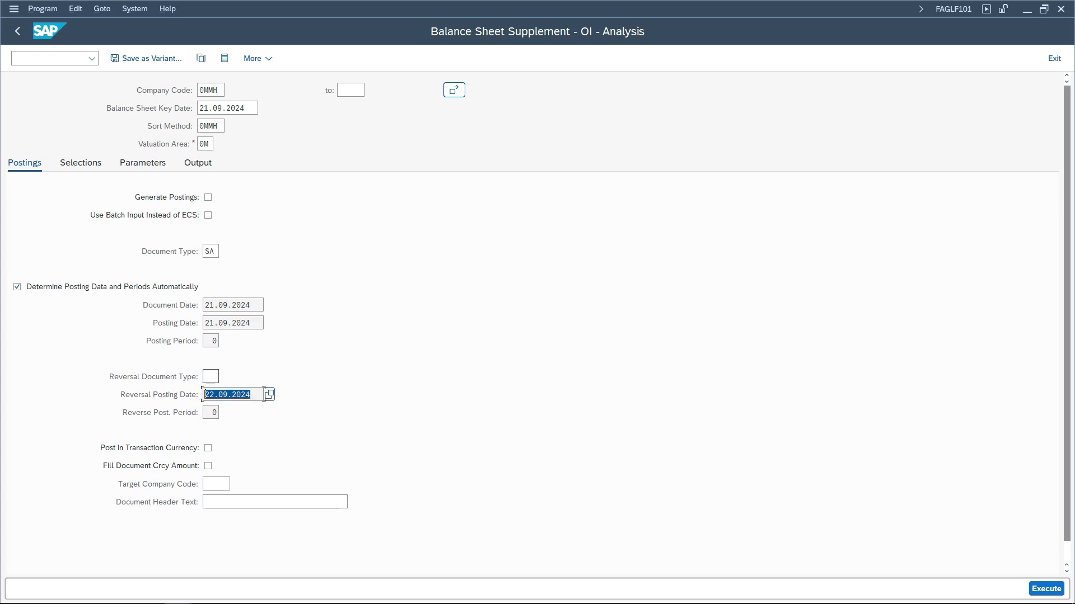
{"action": "left_click", "coordinate": [211, 376]}
{"action": "left_click", "coordinate": [17, 286]}
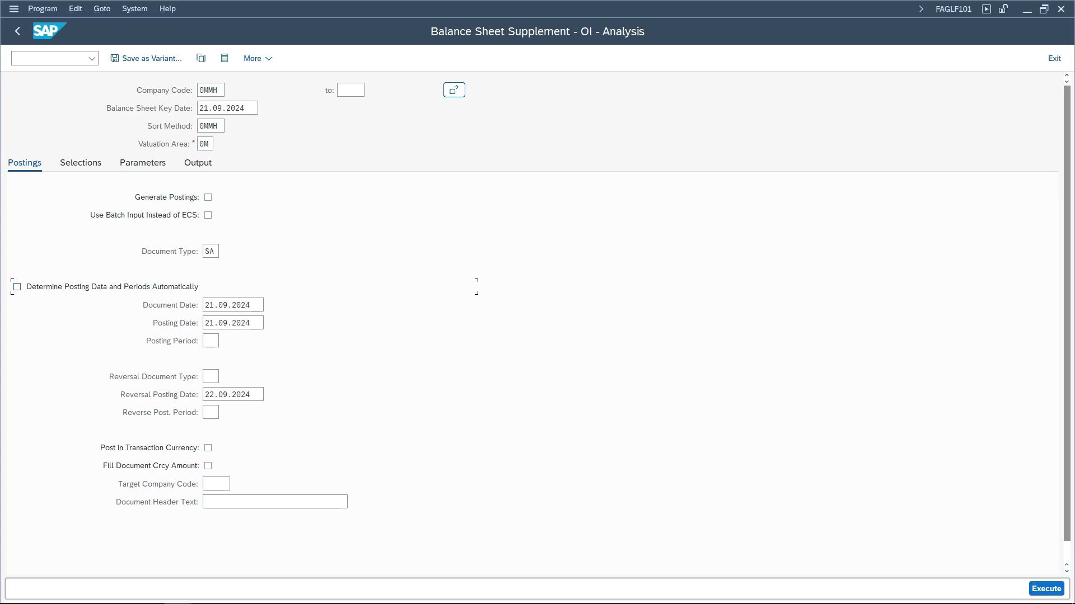
{"action": "left_click", "coordinate": [255, 395]}
{"action": "left_click_drag", "start_coordinate": [254, 394], "coordinate": [205, 394]}
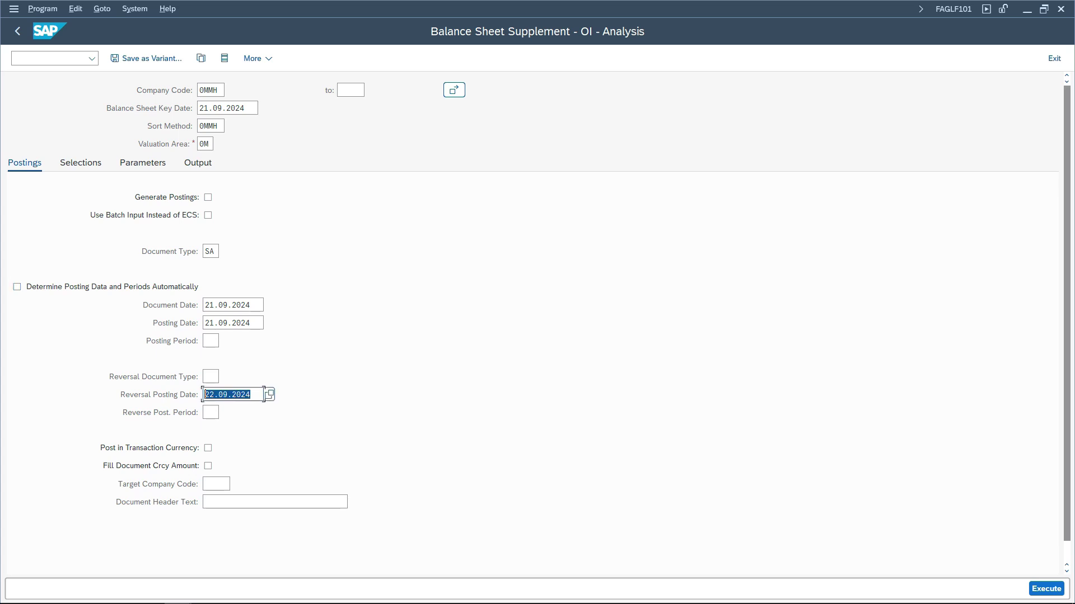
{"action": "left_click", "coordinate": [17, 286]}
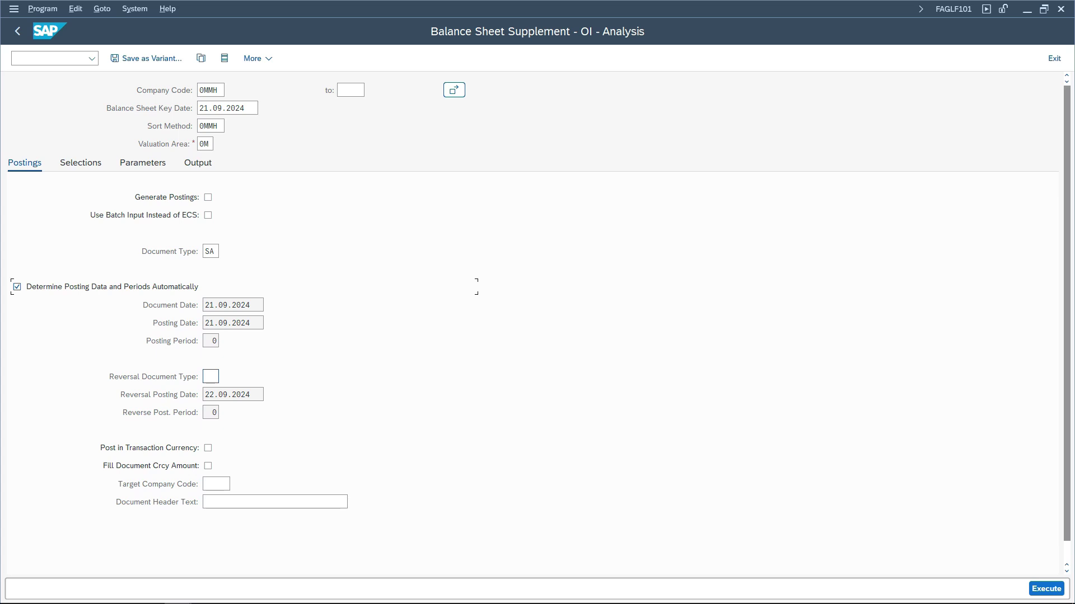
Review the document type fields and output settings, and execute the open item analysis.
{"action": "left_click", "coordinate": [217, 376]}
{"action": "left_click_drag", "start_coordinate": [215, 251], "coordinate": [203, 251]}
{"action": "left_click", "coordinate": [217, 376]}
{"action": "left_click", "coordinate": [197, 163]}
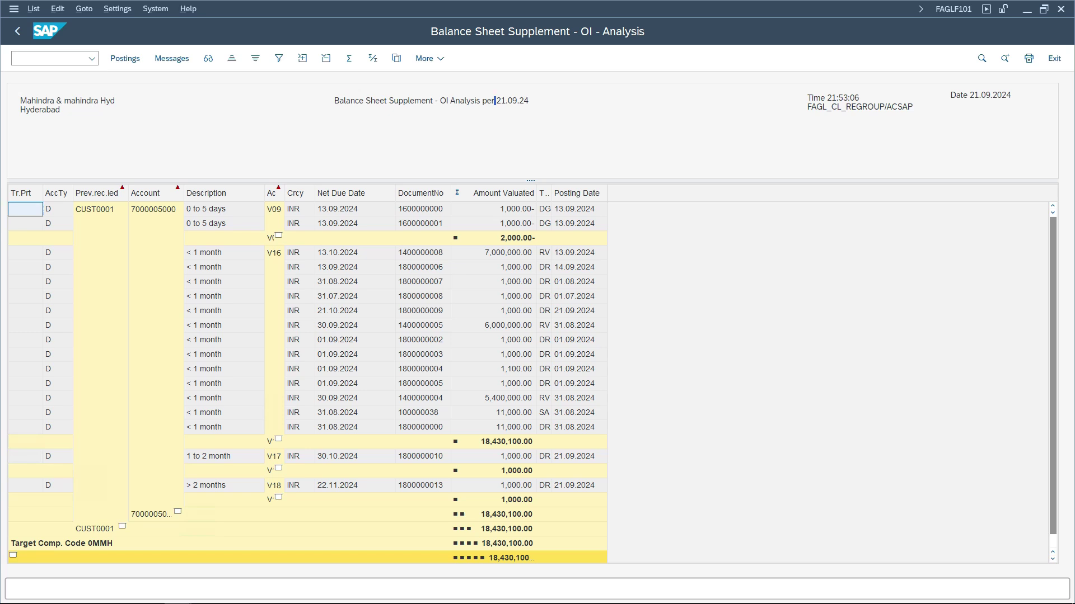
Check the key date in the heading of the analysis report.
{"action": "left_click_drag", "start_coordinate": [494, 100], "coordinate": [529, 101]}
{"action": "left_click", "coordinate": [529, 101]}
{"action": "left_click_drag", "start_coordinate": [528, 101], "coordinate": [494, 101]}
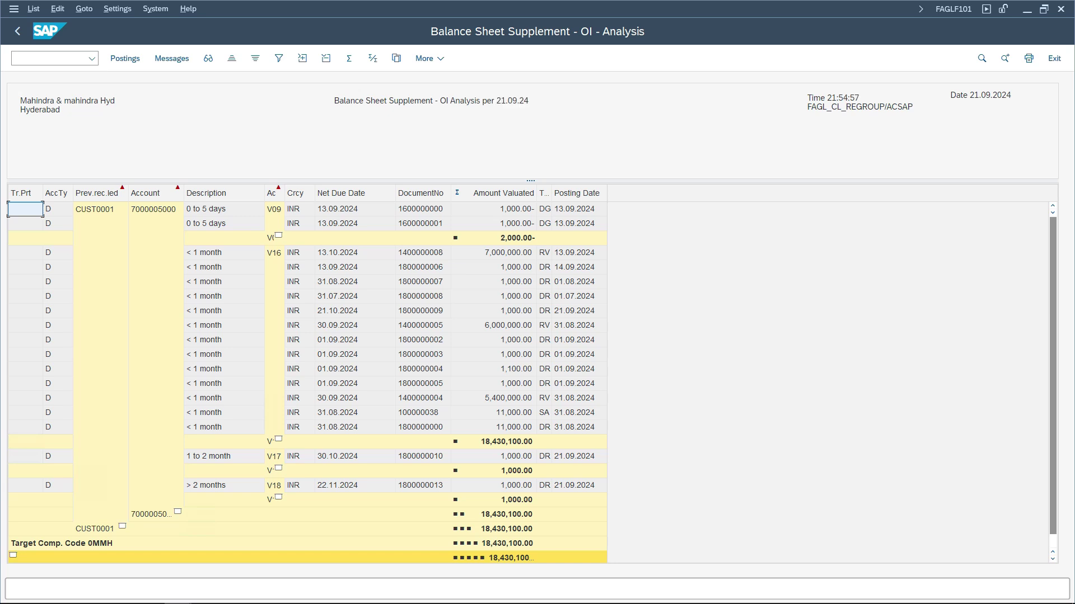
Switch to the customer line item list and check the posting date in the document header of the last DR invoice dated 30.09.2024.
{"action": "key", "text": "alt+Tab"}
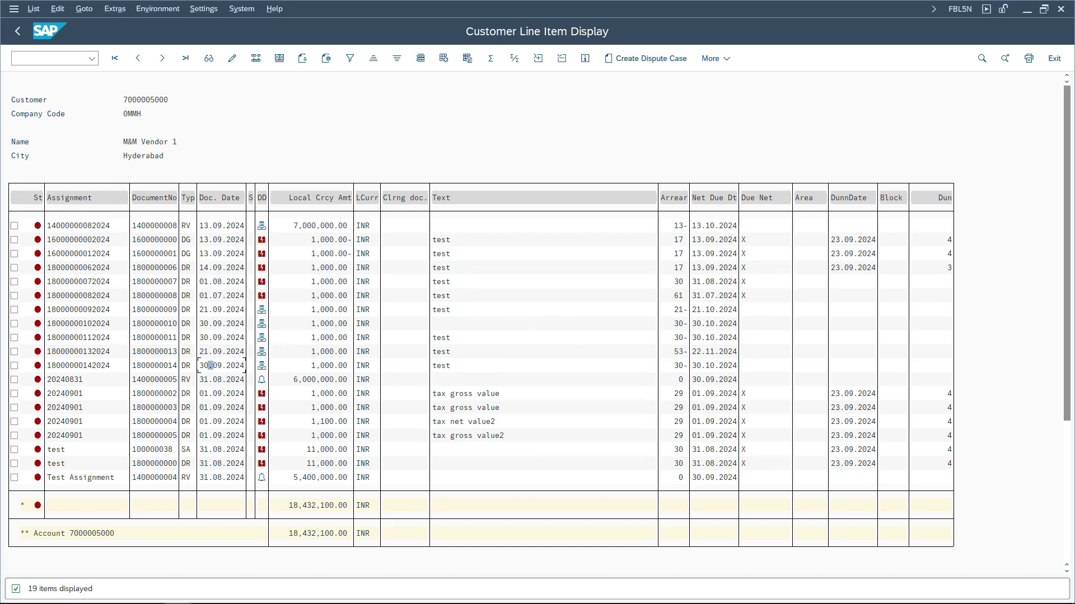
{"action": "left_click", "coordinate": [165, 365]}
{"action": "left_click", "coordinate": [215, 366]}
{"action": "double_click", "coordinate": [215, 366]}
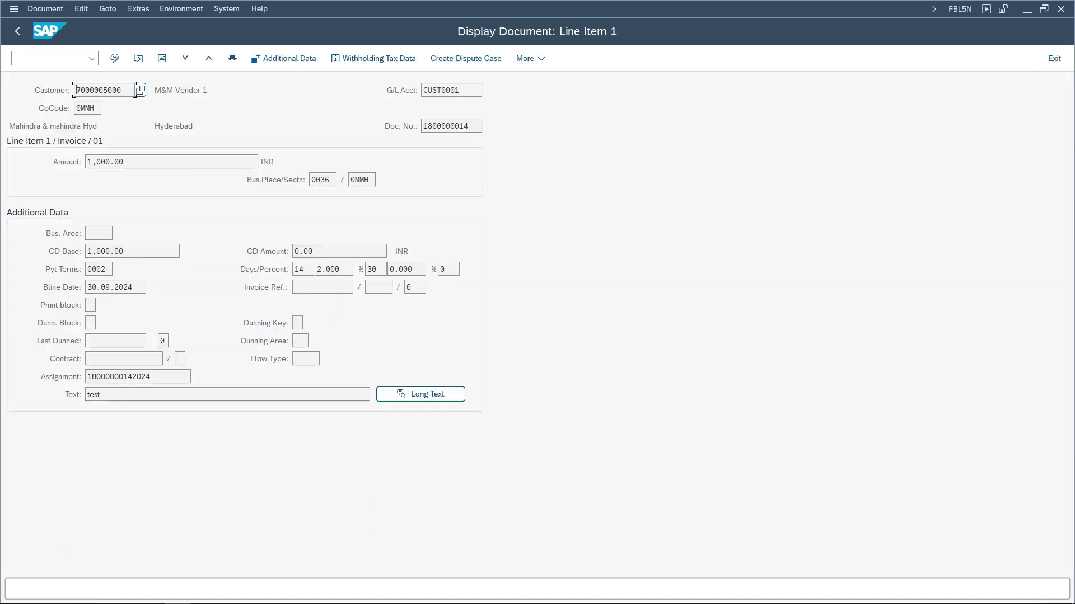
{"action": "left_click", "coordinate": [232, 59]}
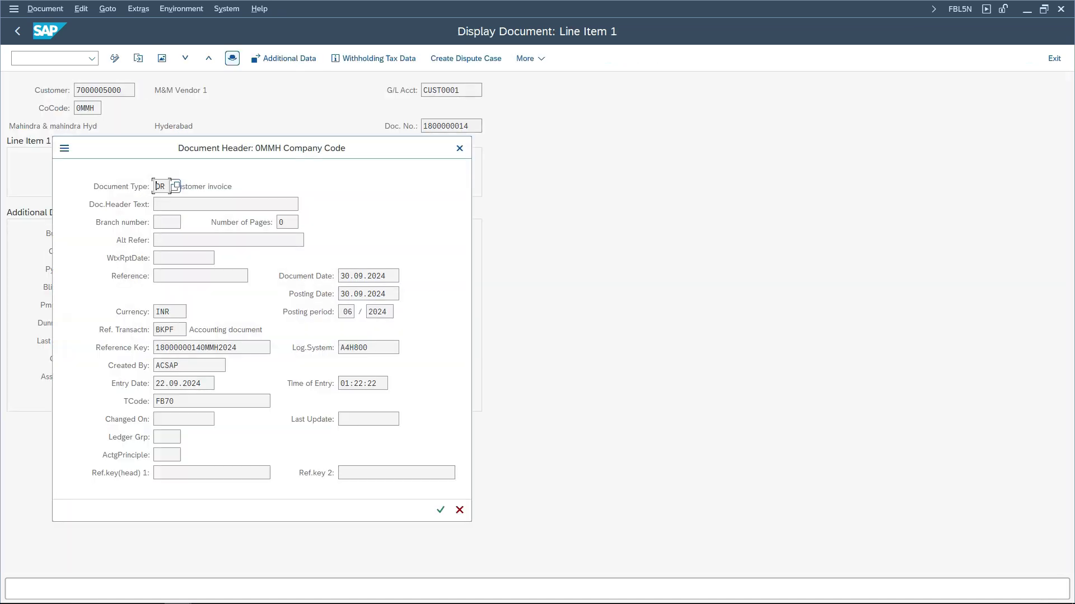
{"action": "left_click_drag", "start_coordinate": [386, 293], "coordinate": [339, 293]}
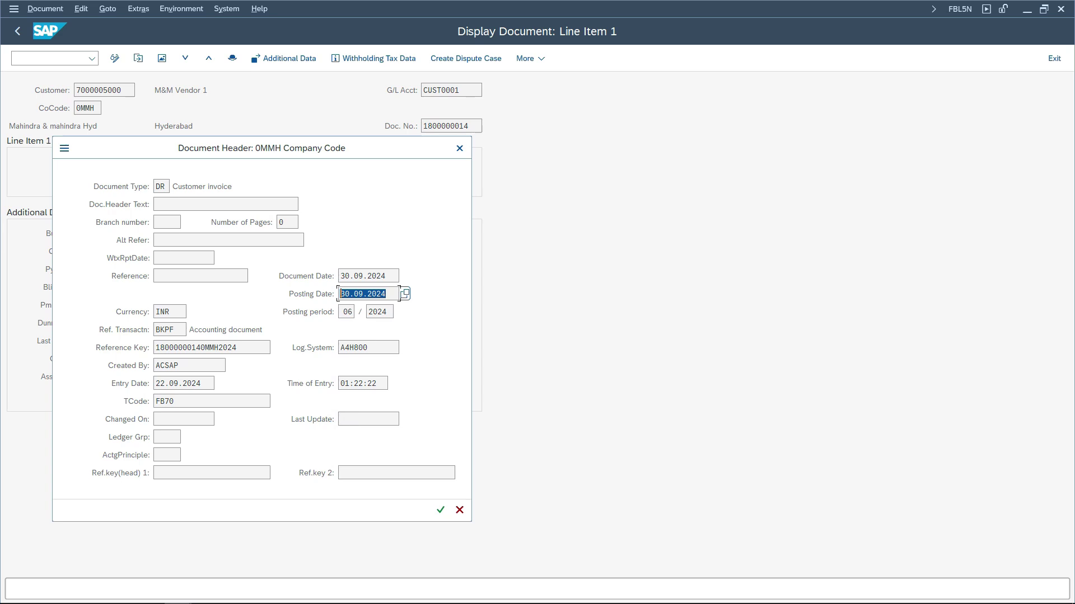
{"action": "key", "text": "Return"}
{"action": "key", "text": "F3"}
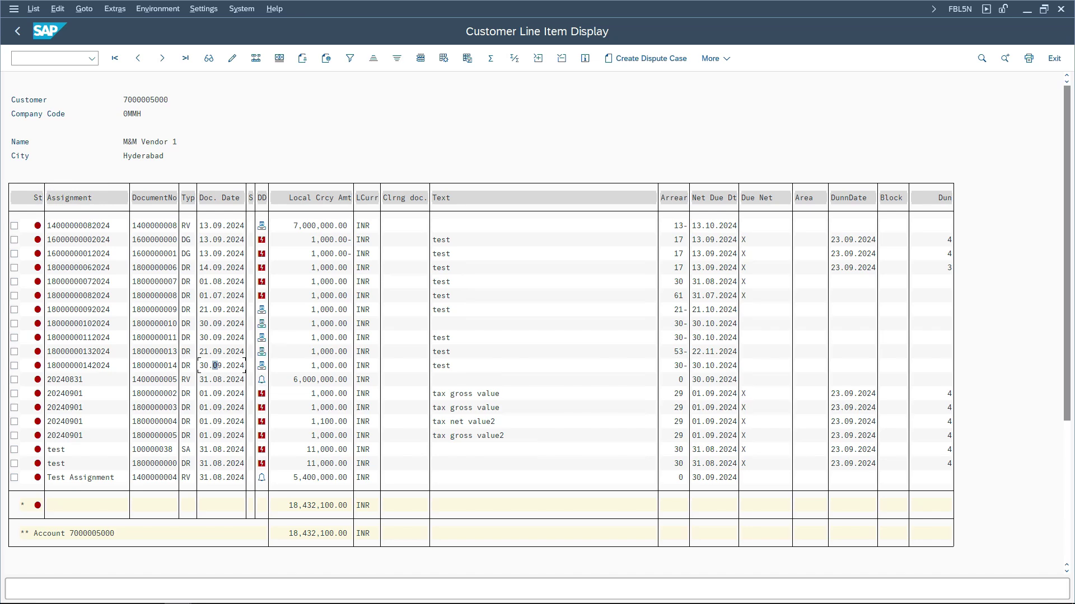
Compare against the analysis report's key date and rerun the customer line item list for items open at 21.09.2024.
{"action": "key", "text": "alt+Tab"}
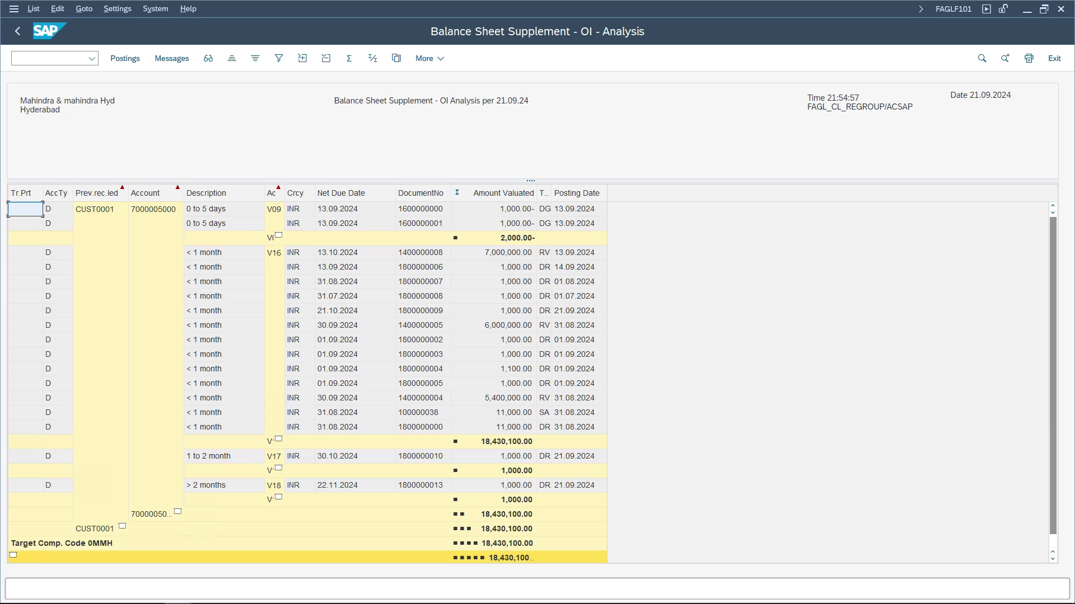
{"action": "left_click_drag", "start_coordinate": [529, 101], "coordinate": [494, 101]}
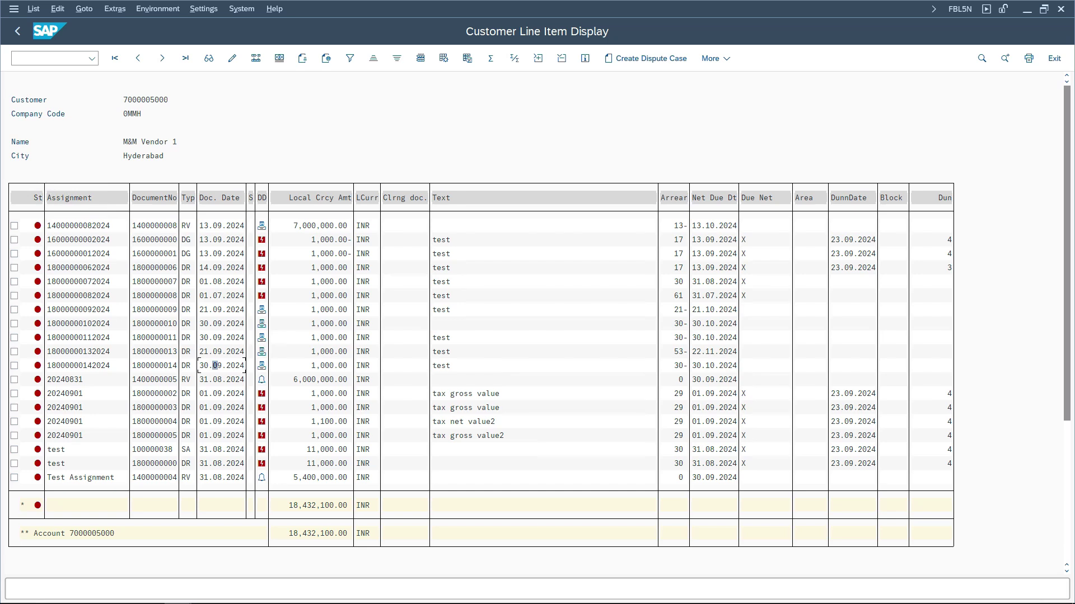
{"action": "key", "text": "F3"}
{"action": "left_click_drag", "start_coordinate": [247, 305], "coordinate": [199, 305]}
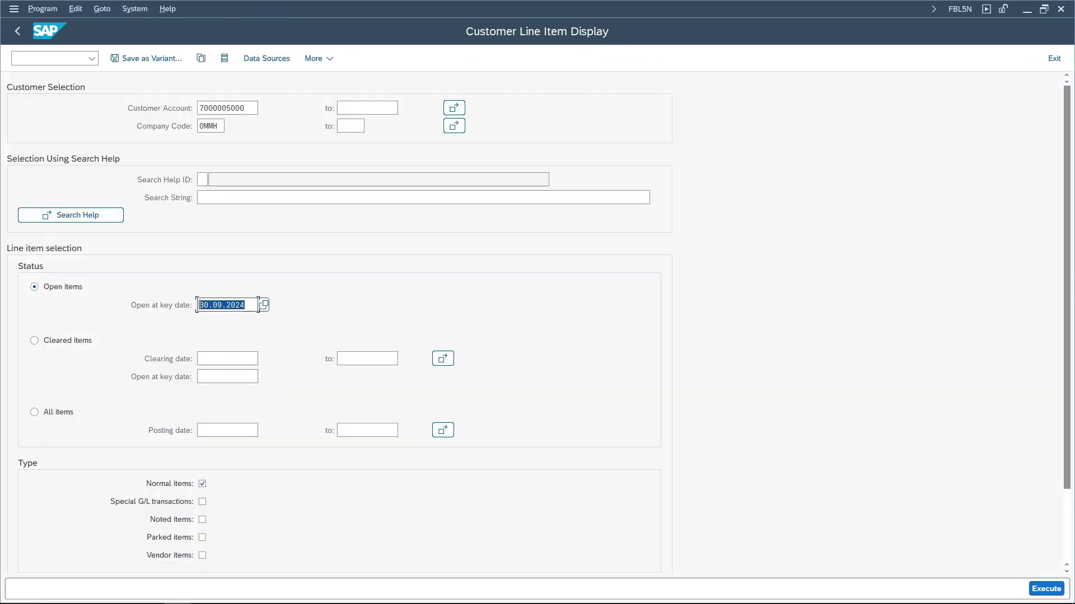
{"action": "key", "text": "BackSpace"}
{"action": "type", "text": "21.09.2024"}
{"action": "key", "text": "F8"}
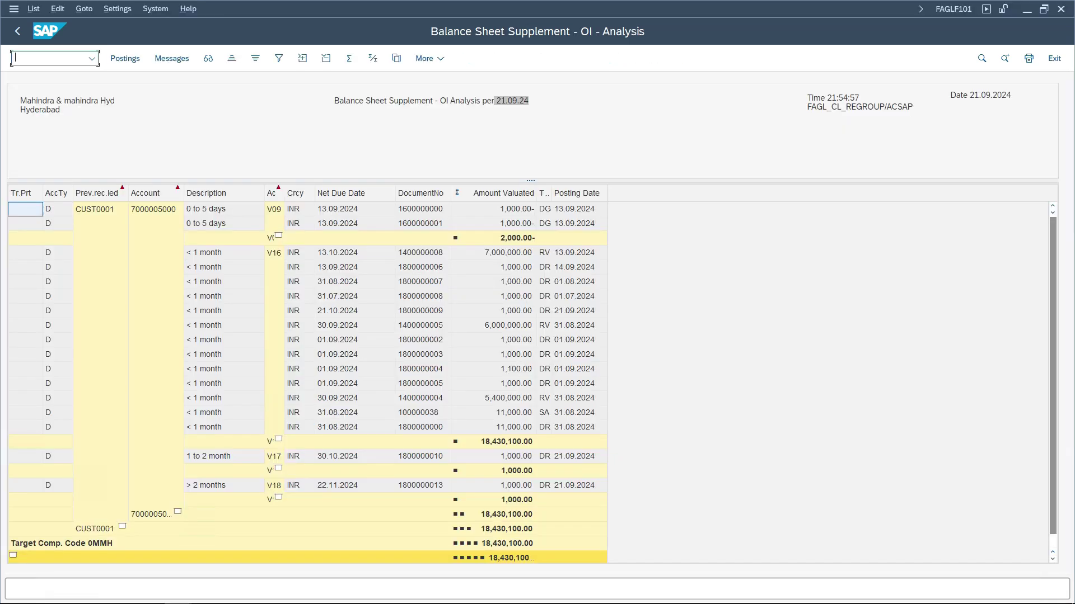
Examine the net due dates and amounts of items in the 0 to 5 days and < 1 month groups of the analysis report.
{"action": "left_click", "coordinate": [347, 369]}
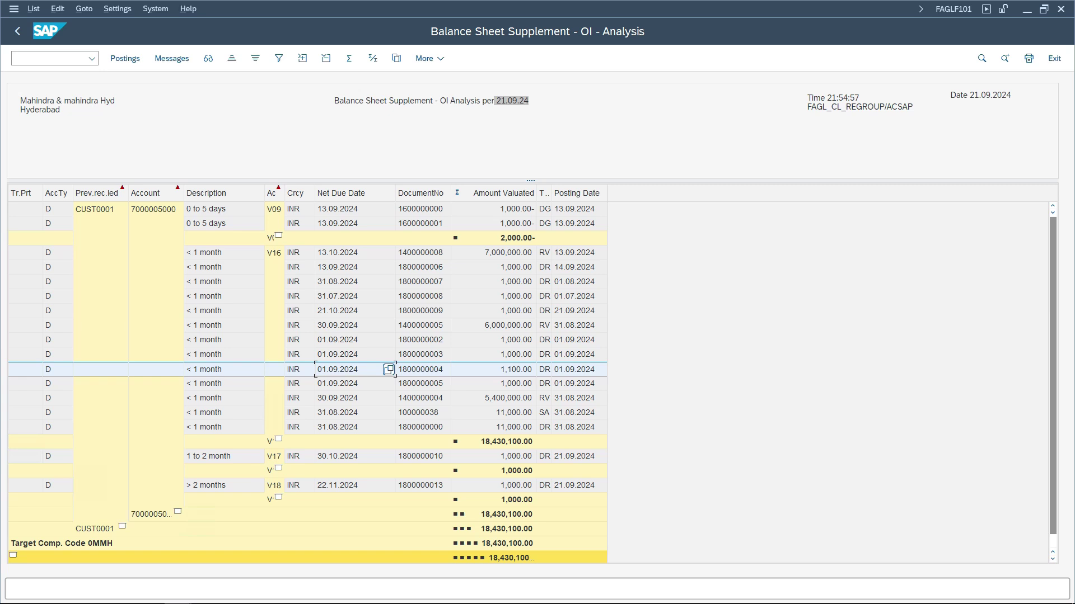
{"action": "left_click", "coordinate": [492, 209]}
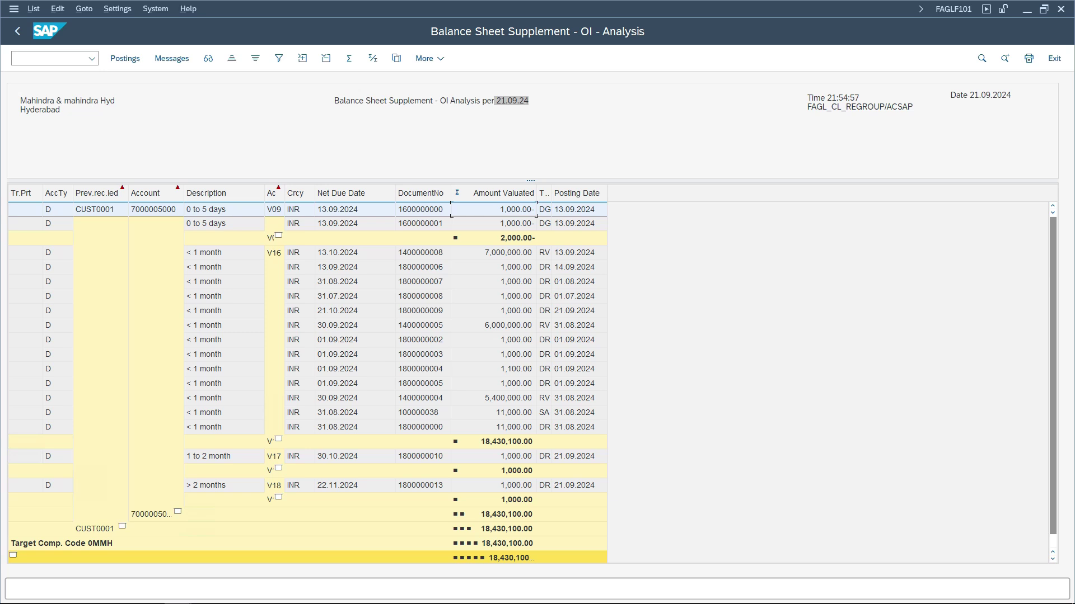
{"action": "left_click", "coordinate": [370, 224]}
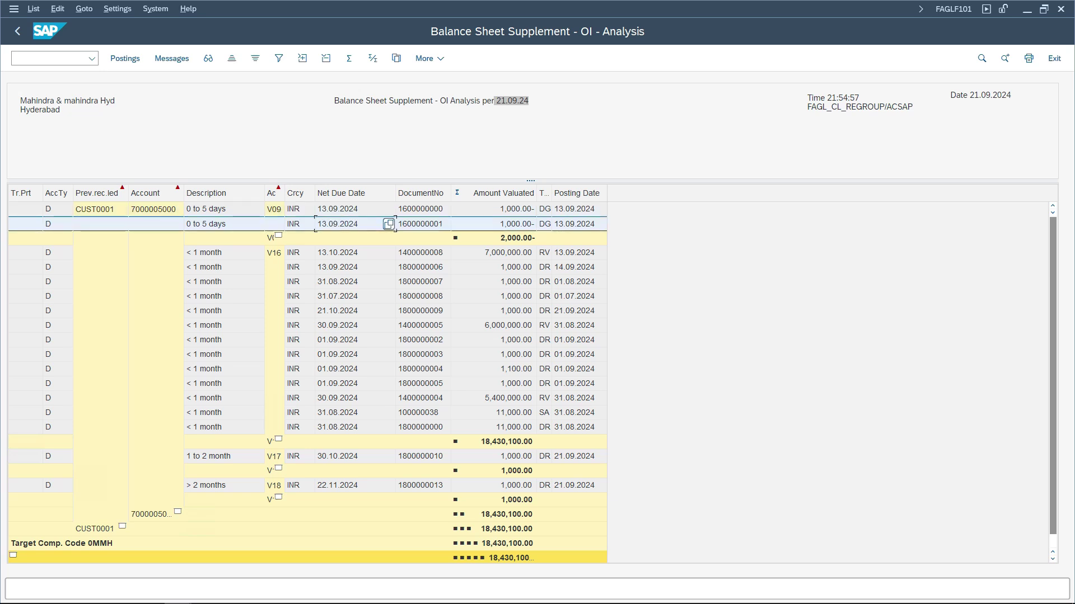
{"action": "left_click", "coordinate": [350, 209]}
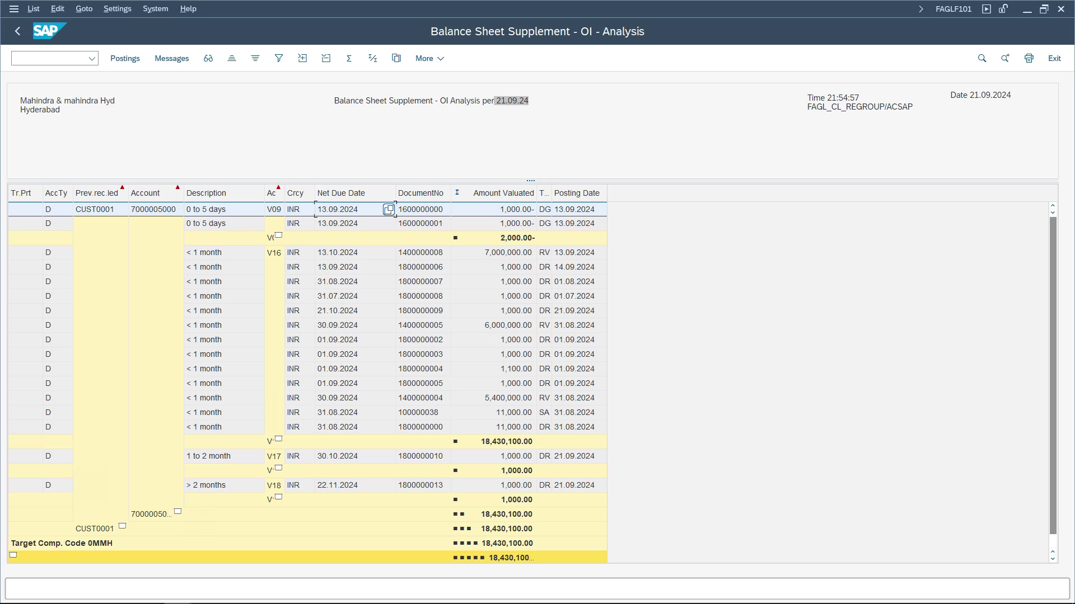
{"action": "left_click", "coordinate": [300, 223]}
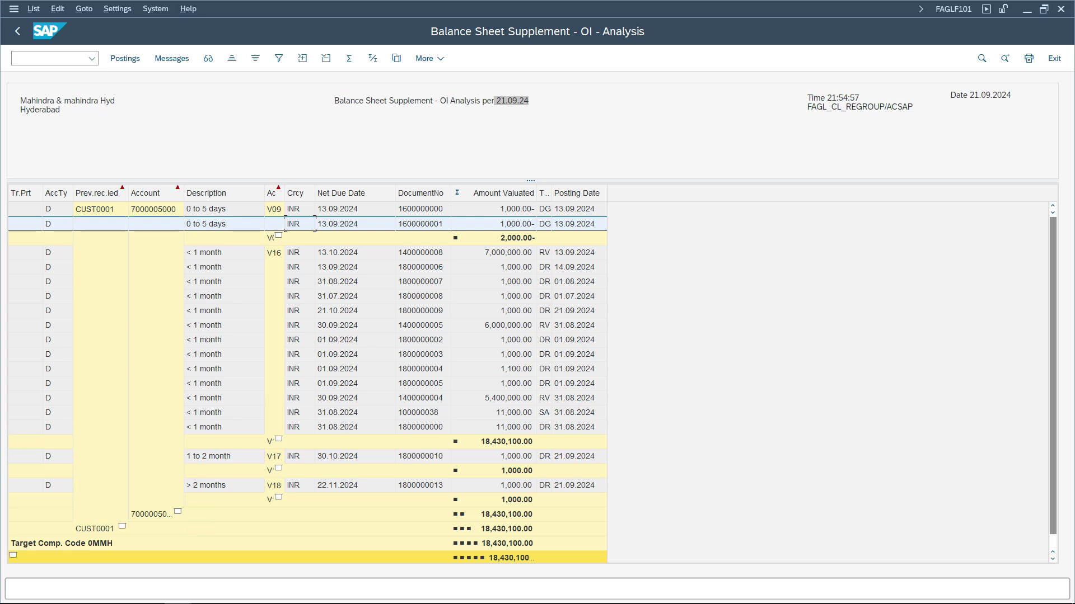
{"action": "left_click", "coordinate": [354, 253]}
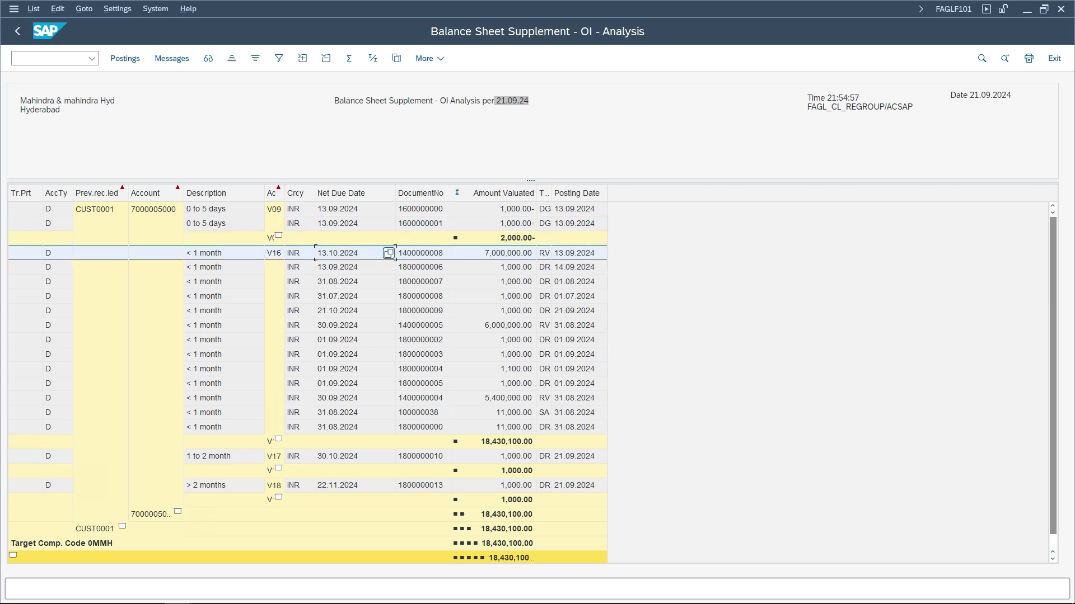
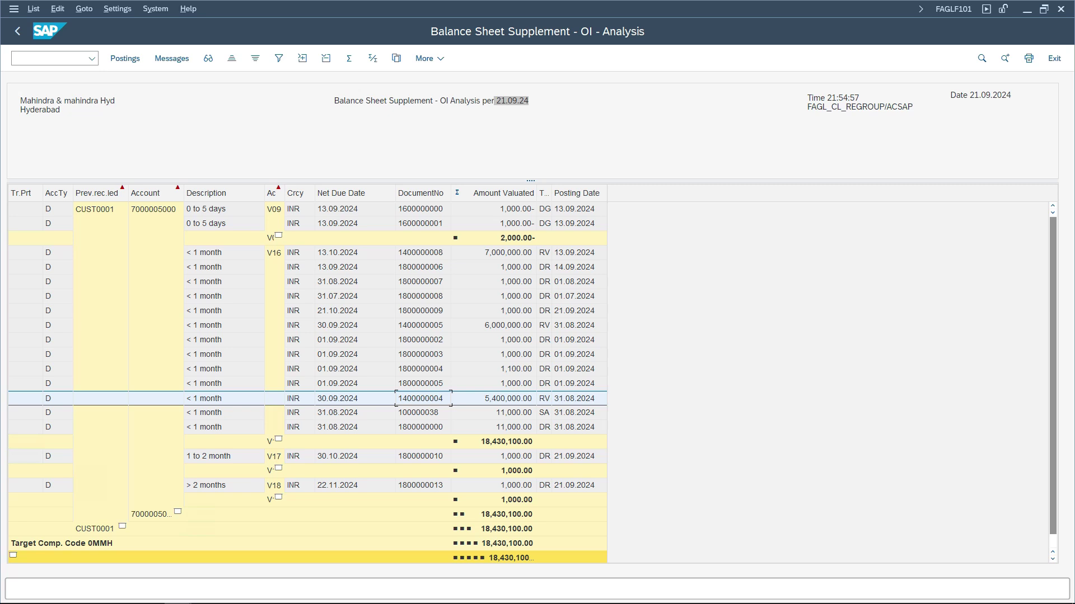
Compare the net due dates in the < 1 month, 1 to 2 month and > 2 months groups with the key date in the report heading.
{"action": "left_click", "coordinate": [388, 296]}
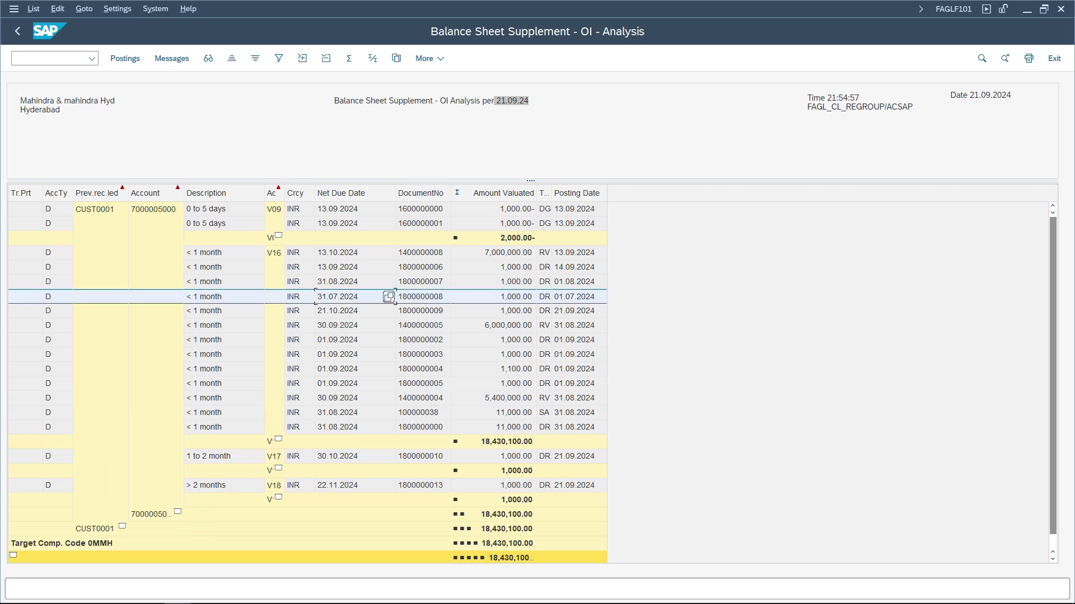
{"action": "left_click", "coordinate": [355, 456]}
{"action": "left_click", "coordinate": [355, 485]}
{"action": "left_click", "coordinate": [422, 398]}
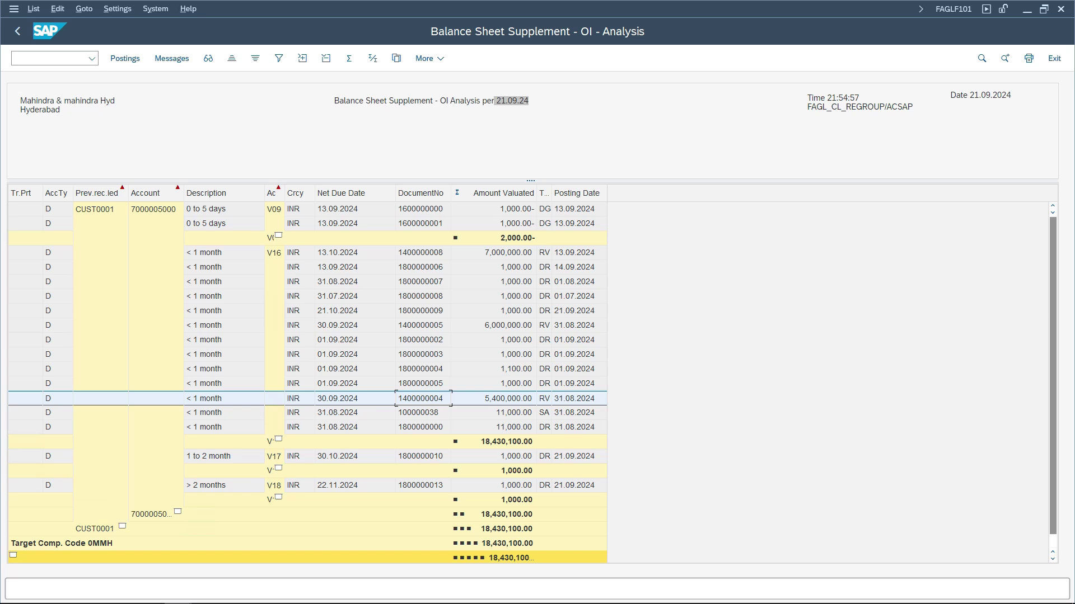
{"action": "left_click", "coordinate": [355, 252]}
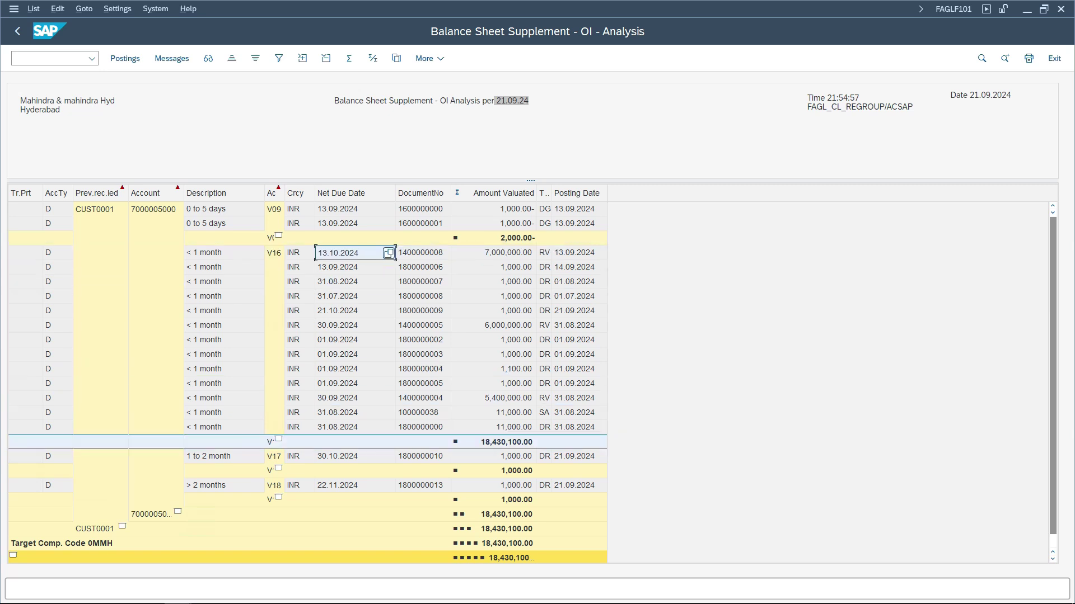
{"action": "left_click", "coordinate": [355, 442]}
{"action": "left_click", "coordinate": [511, 101]}
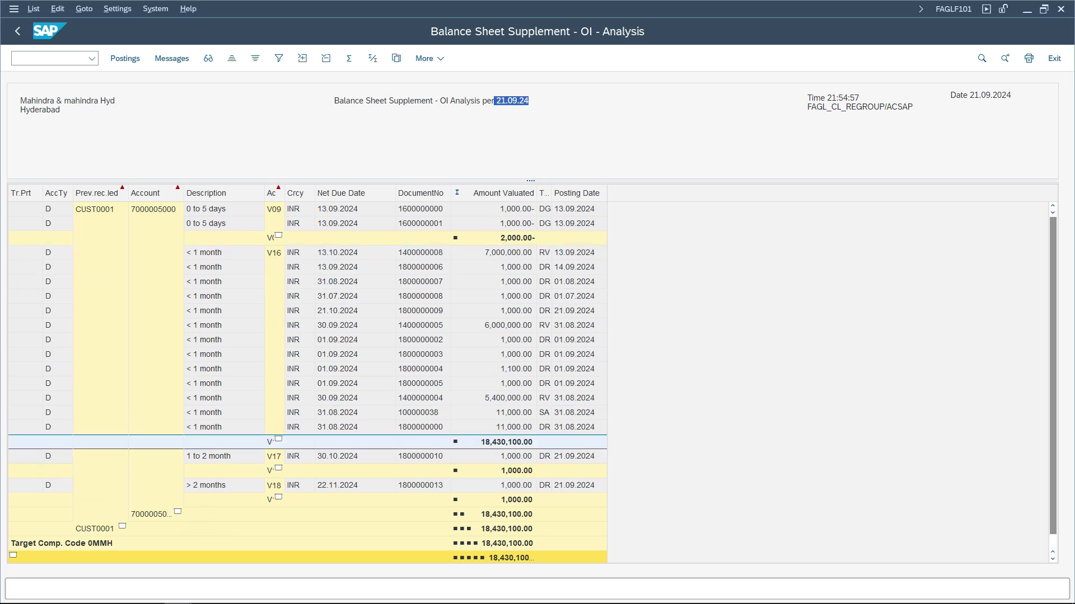
{"action": "left_click", "coordinate": [511, 100]}
{"action": "left_click_drag", "start_coordinate": [493, 101], "coordinate": [528, 101]}
{"action": "left_click", "coordinate": [224, 297]}
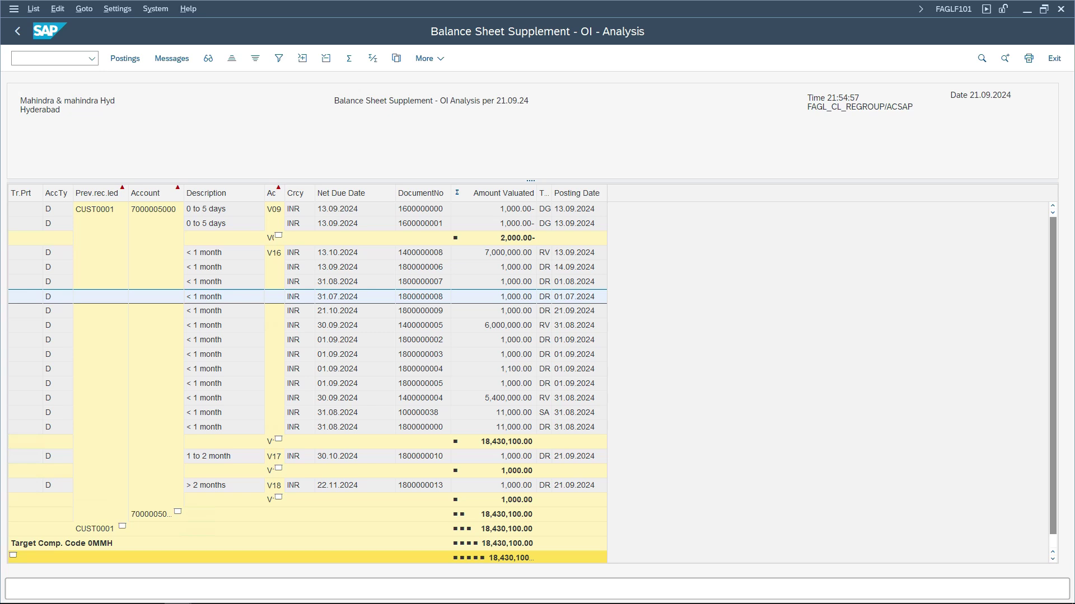
Examine how individual past-due and future-due items are assigned to the < 1 month, 1 to 2 month and > 2 months groups.
{"action": "left_click", "coordinate": [388, 399]}
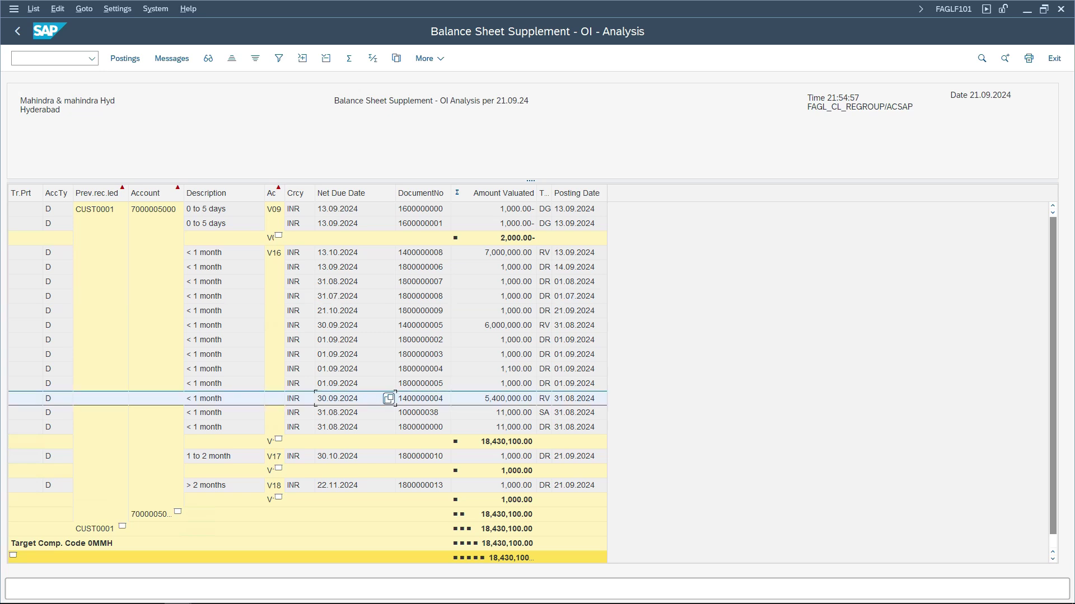
{"action": "left_click", "coordinate": [355, 413]}
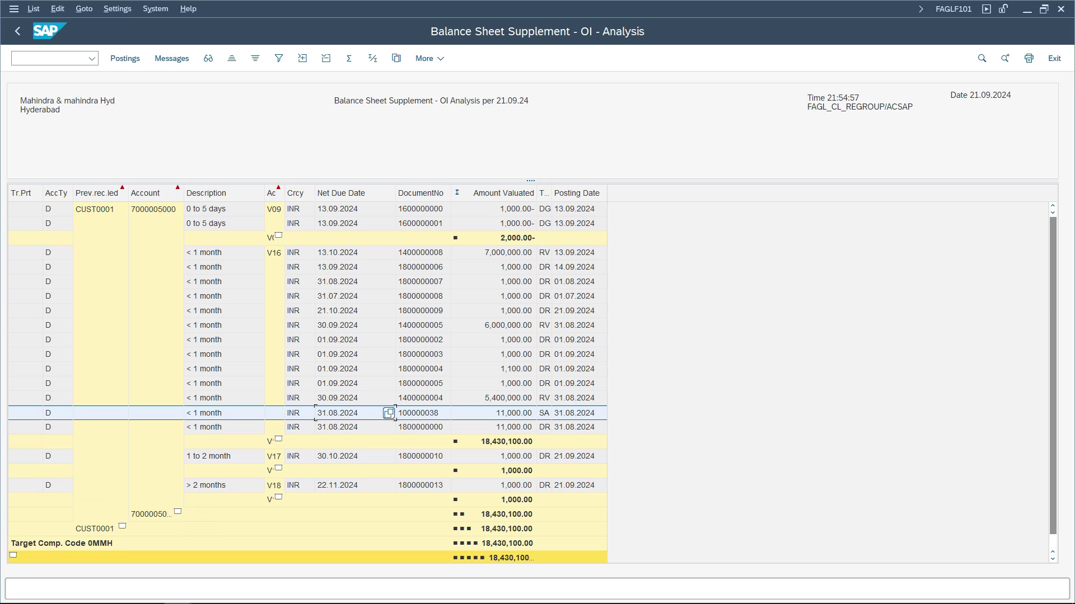
{"action": "left_click", "coordinate": [388, 312]}
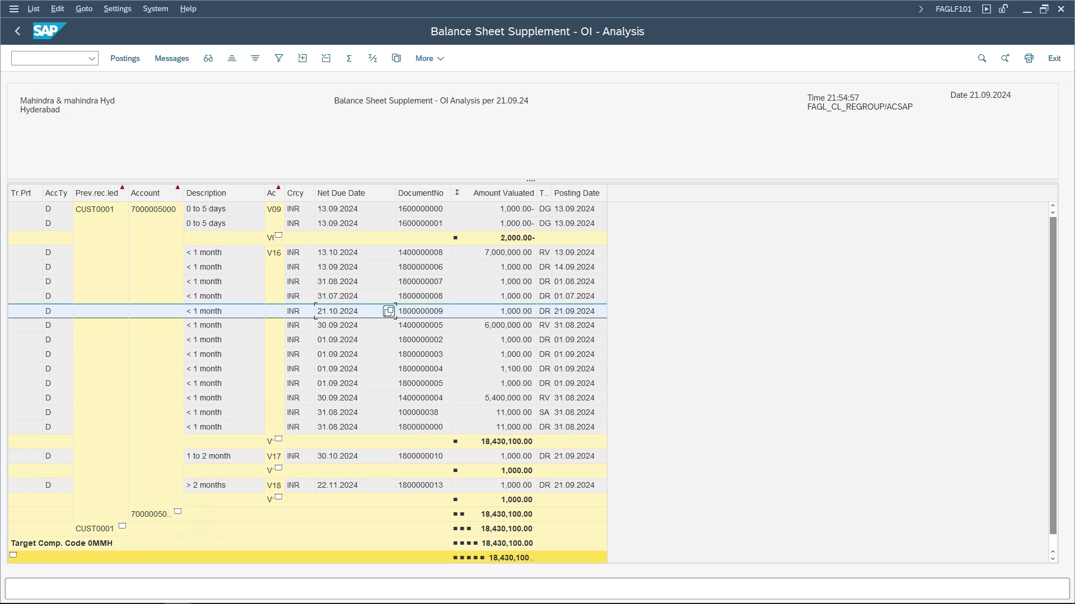
{"action": "left_click", "coordinate": [355, 456]}
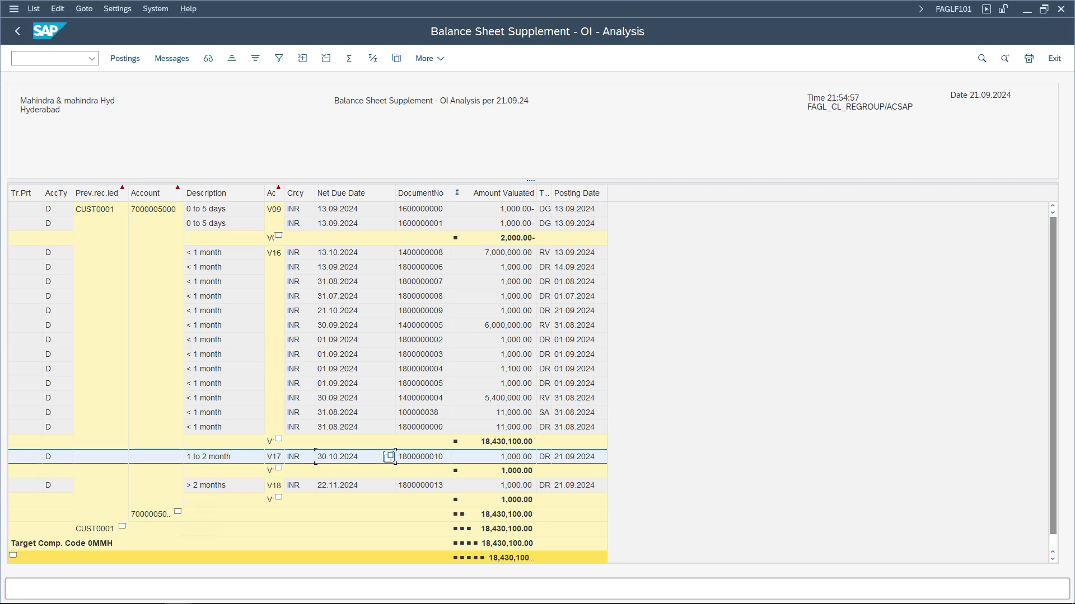
{"action": "left_click", "coordinate": [355, 500]}
{"action": "left_click", "coordinate": [355, 486]}
{"action": "left_click", "coordinate": [224, 486]}
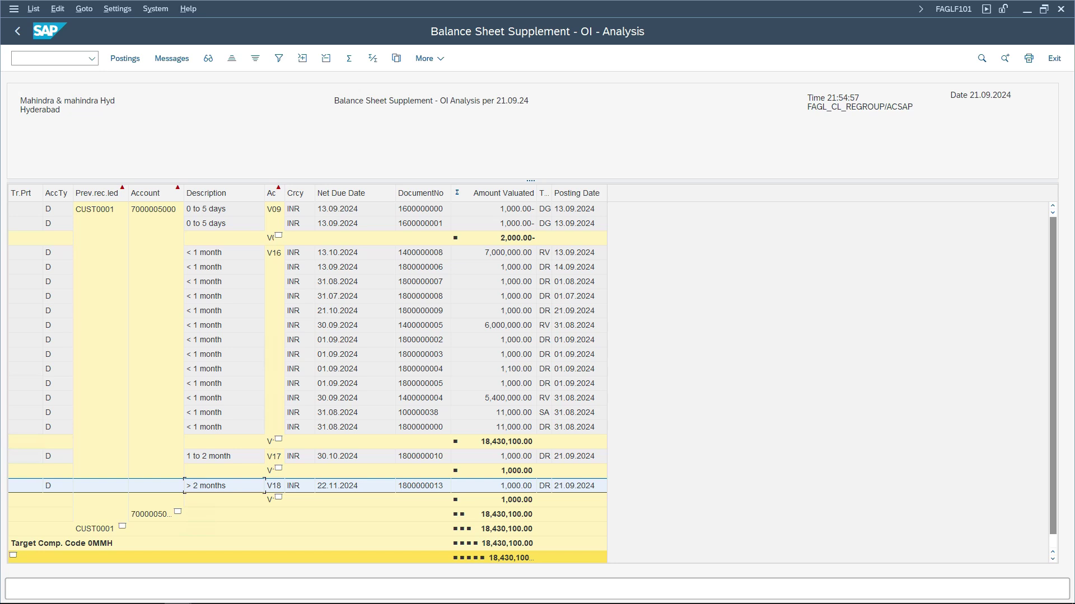
{"action": "left_click", "coordinate": [348, 384]}
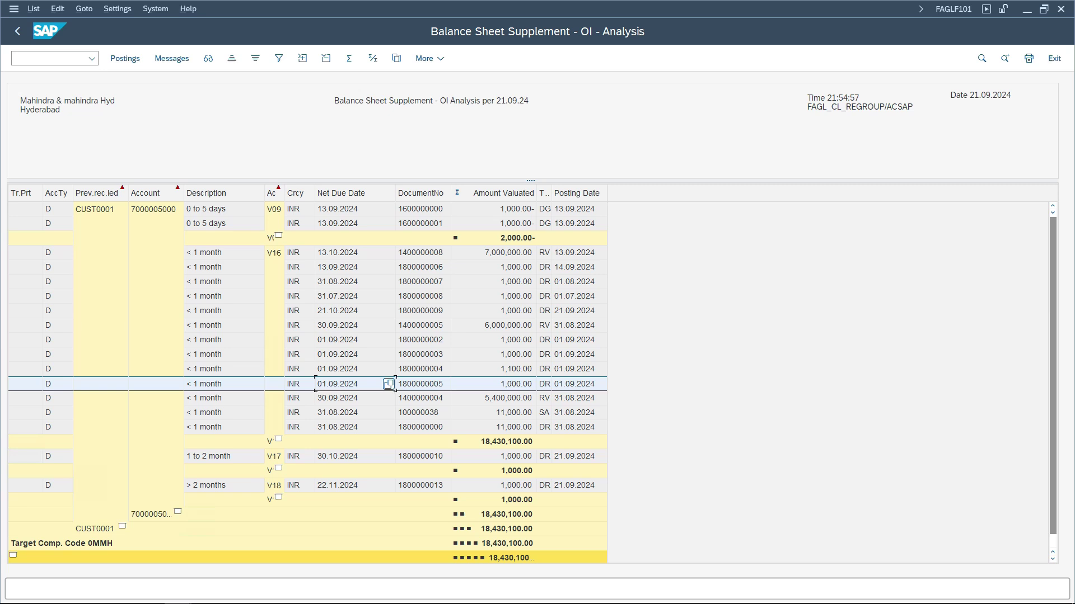
Return to the analysis selection screen and review the available account types and the customer selection.
{"action": "key", "text": "F3"}
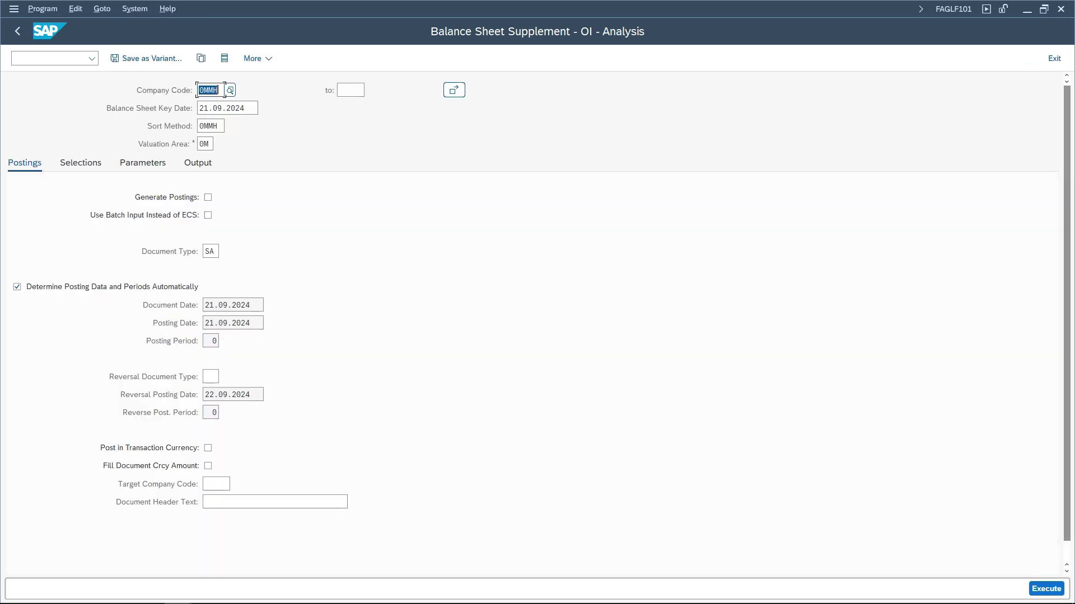
{"action": "left_click", "coordinate": [81, 163]}
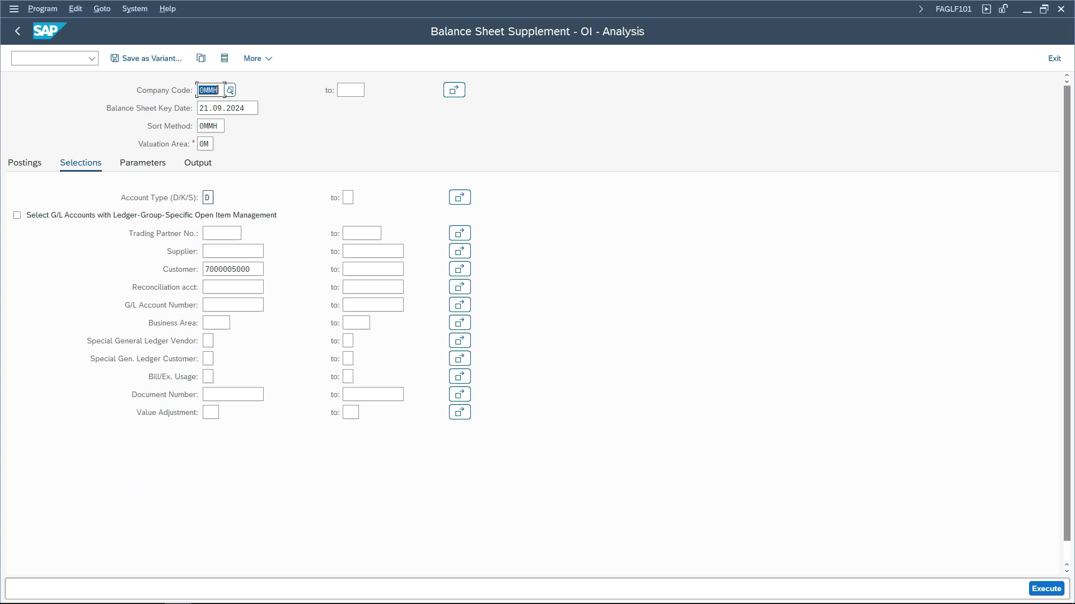
{"action": "left_click", "coordinate": [207, 197]}
{"action": "key", "text": "F4"}
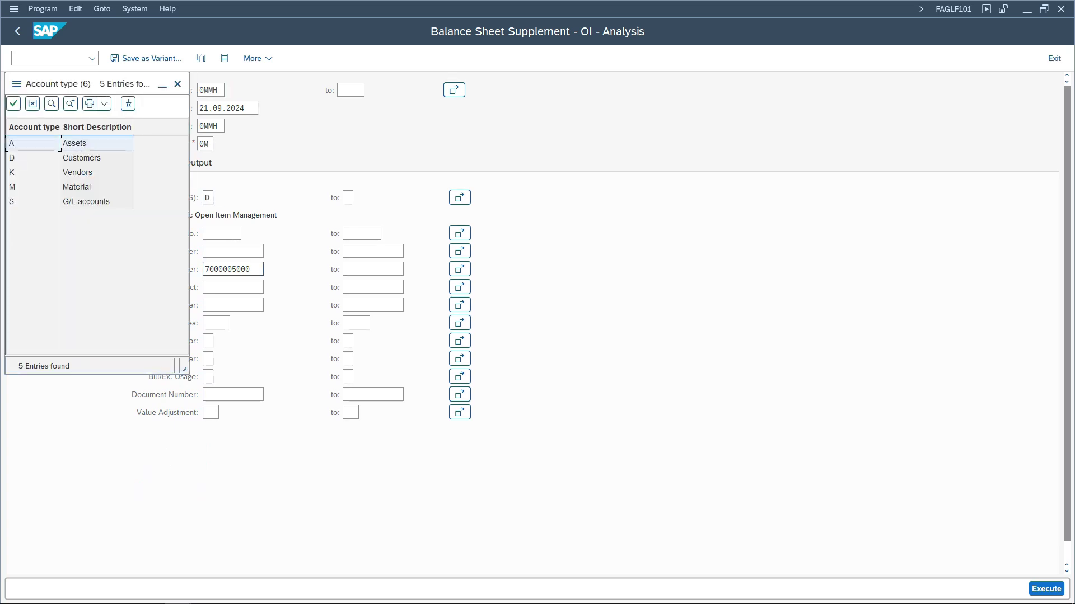
{"action": "left_click", "coordinate": [178, 84]}
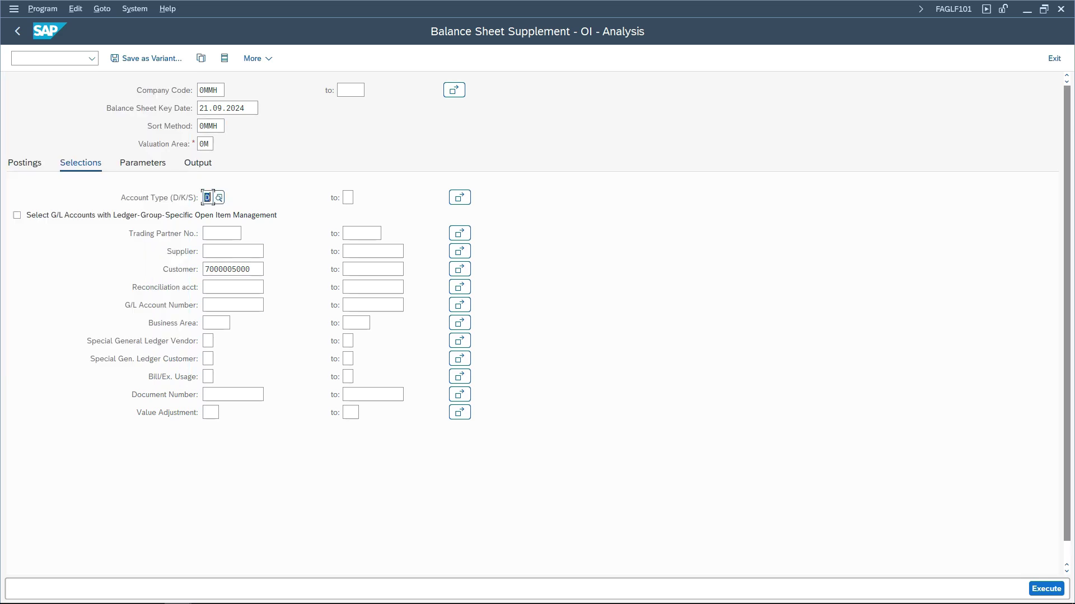
{"action": "double_click", "coordinate": [263, 269]}
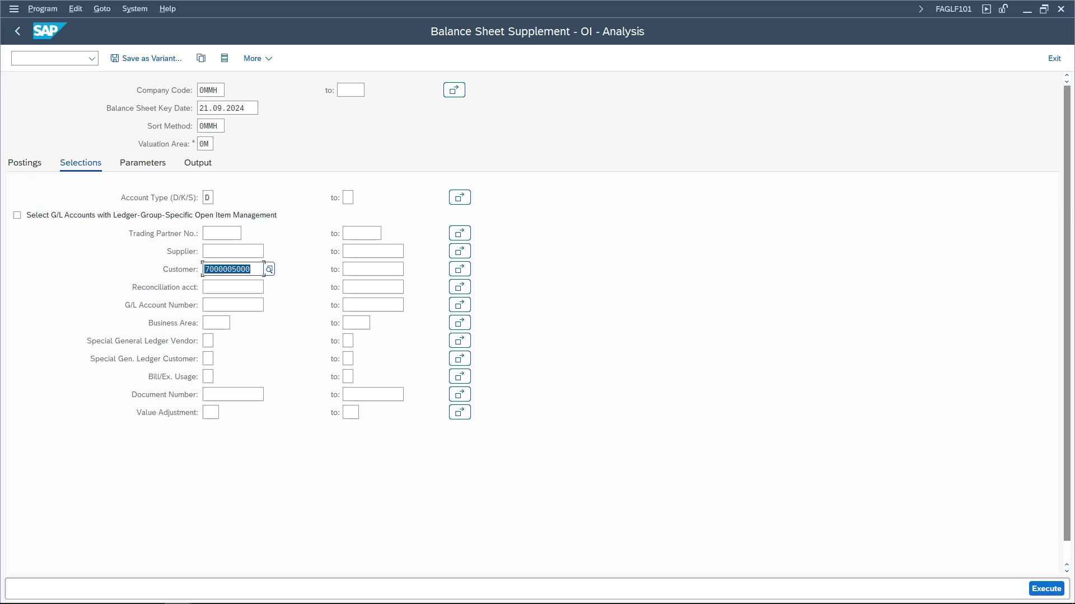
Turn on Generate Postings for company code 0MMH and execute the analysis.
{"action": "left_click", "coordinate": [25, 162]}
{"action": "double_click", "coordinate": [224, 90]}
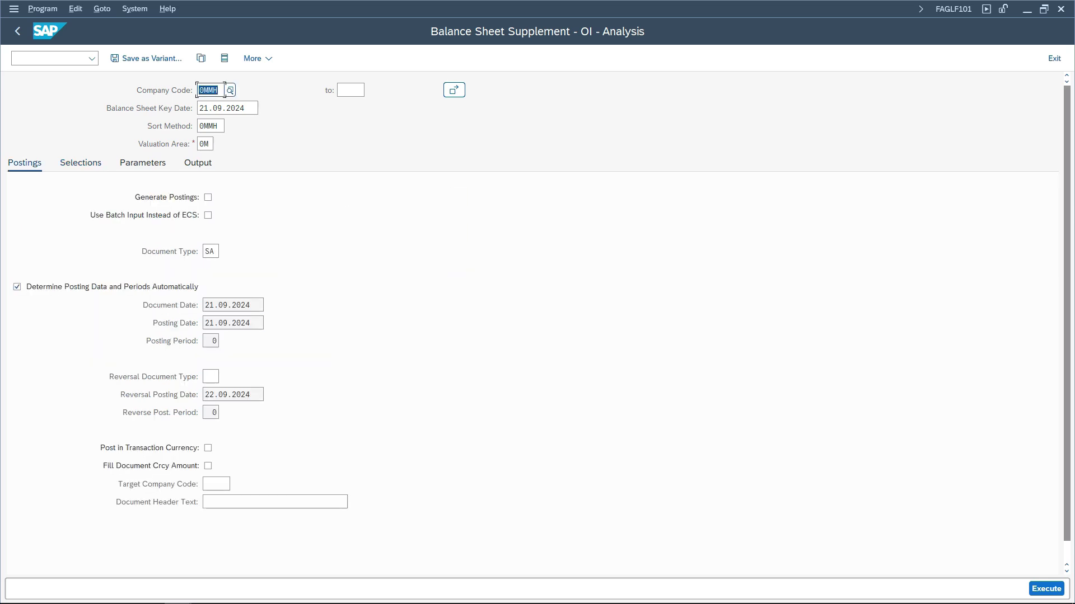
{"action": "left_click", "coordinate": [208, 197]}
{"action": "key", "text": "F8"}
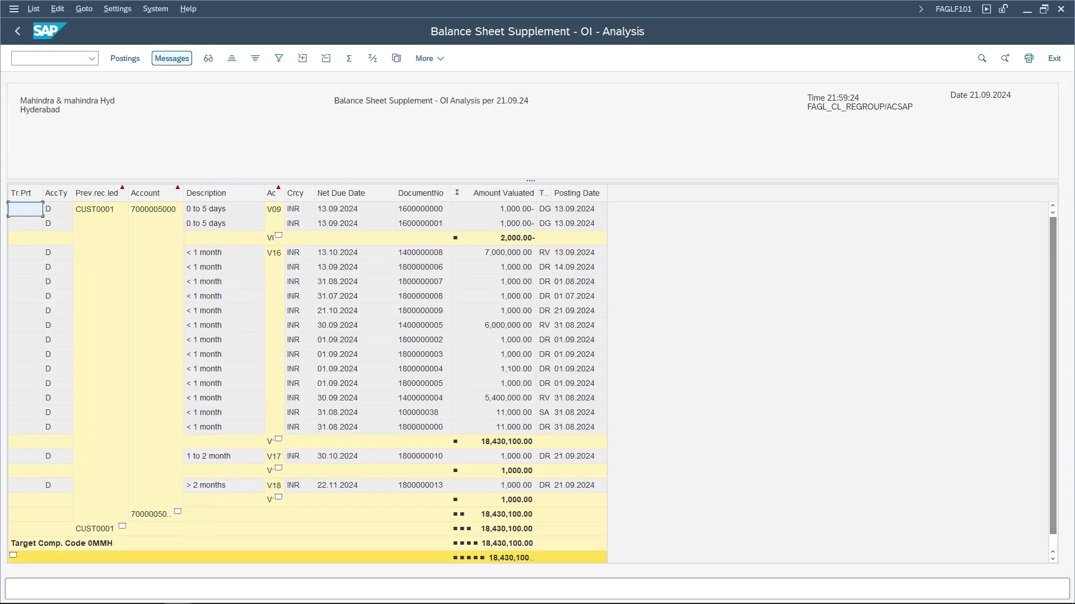
Check the FAGLF101 messages entry in the log of the posting run and return to the analysis report.
{"action": "left_click", "coordinate": [171, 58]}
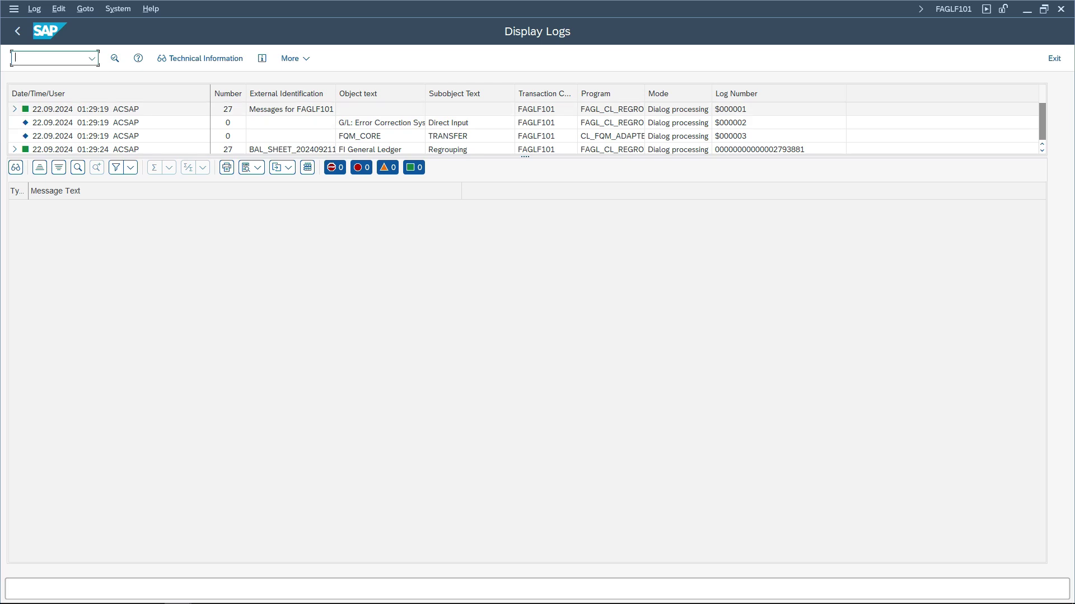
{"action": "left_click", "coordinate": [85, 109]}
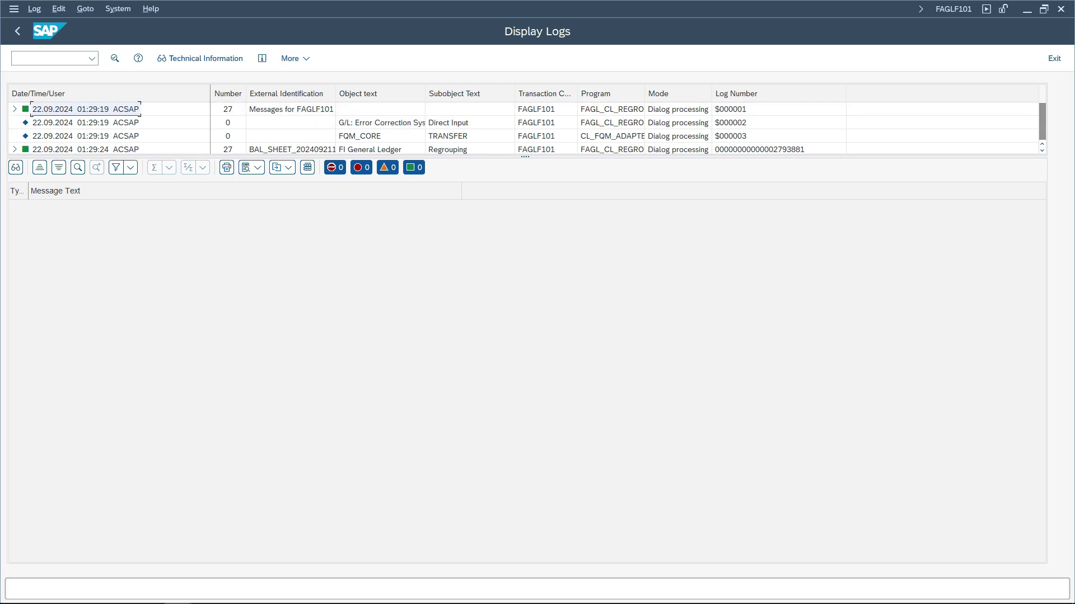
{"action": "key", "text": "F3"}
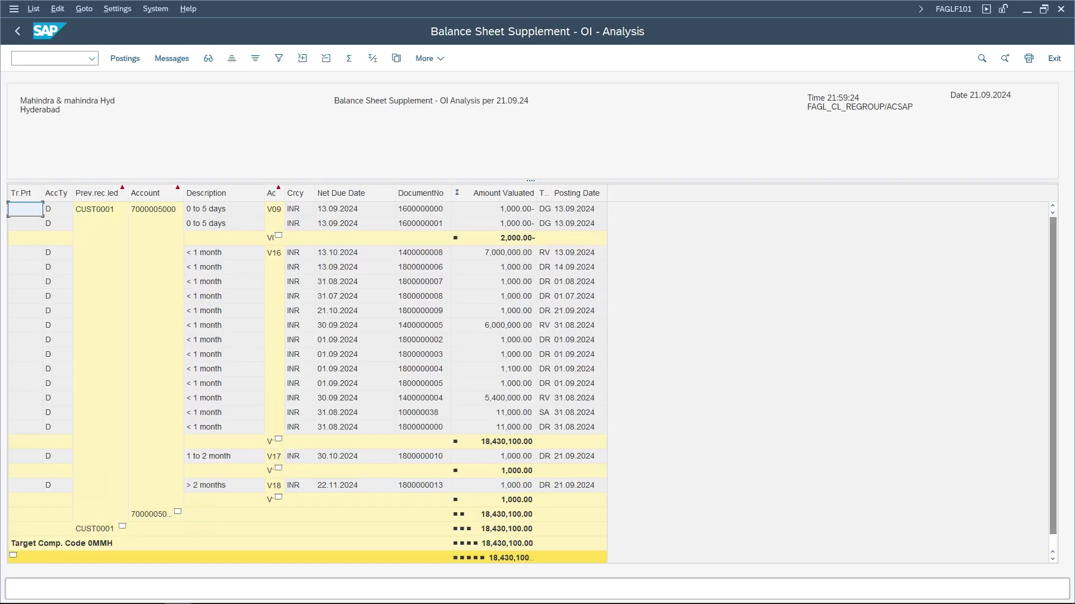
Display the generated postings and look through the B/S adjustment and reverse posting documents.
{"action": "left_click", "coordinate": [124, 58]}
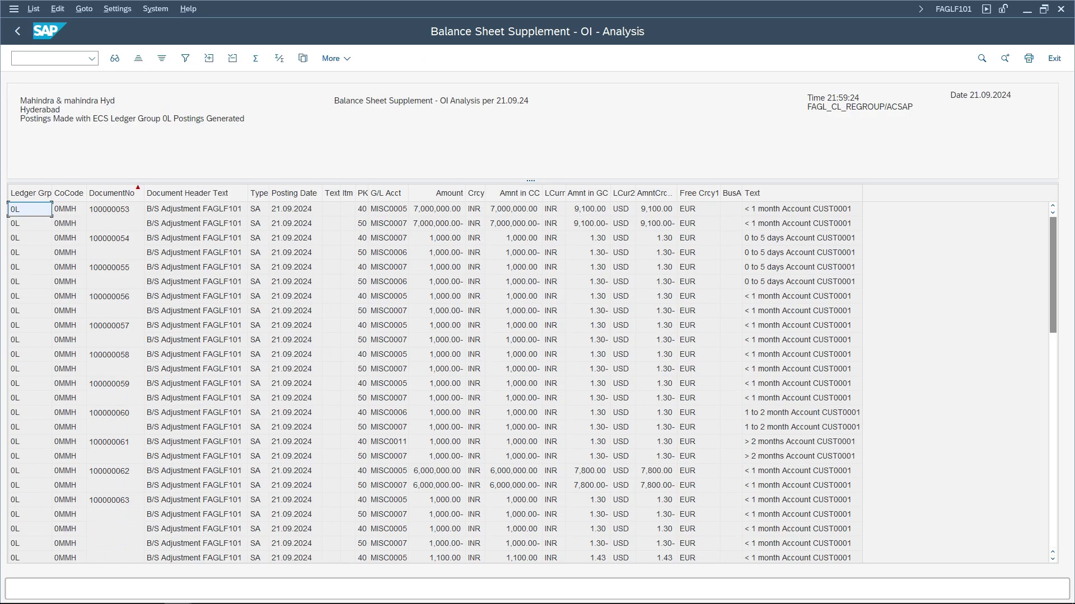
{"action": "left_click", "coordinate": [115, 208]}
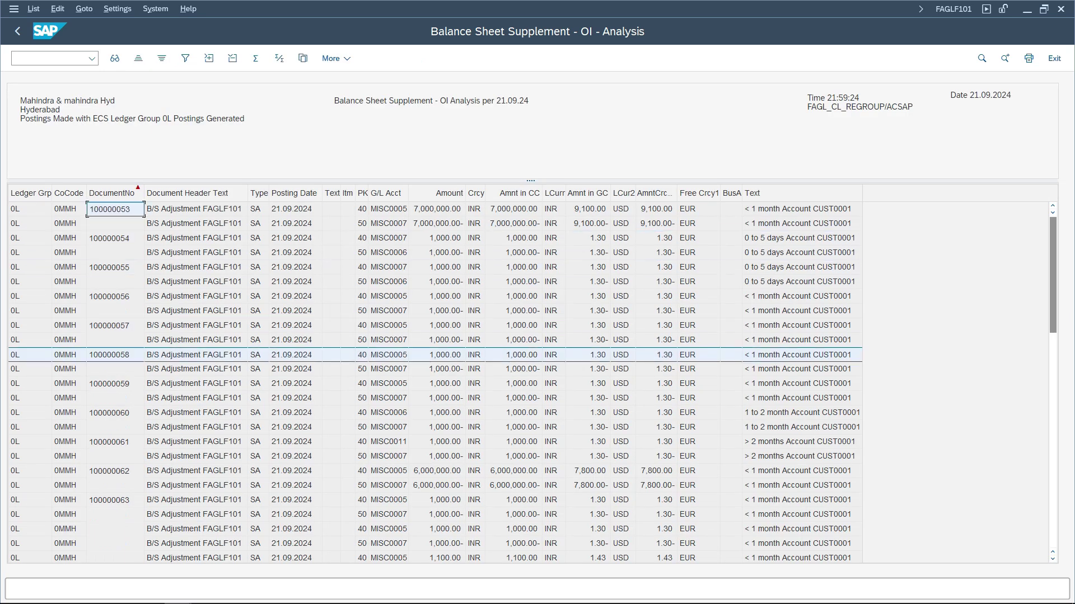
{"action": "scroll", "coordinate": [436, 381], "scroll_direction": "down", "scroll_amount": 15}
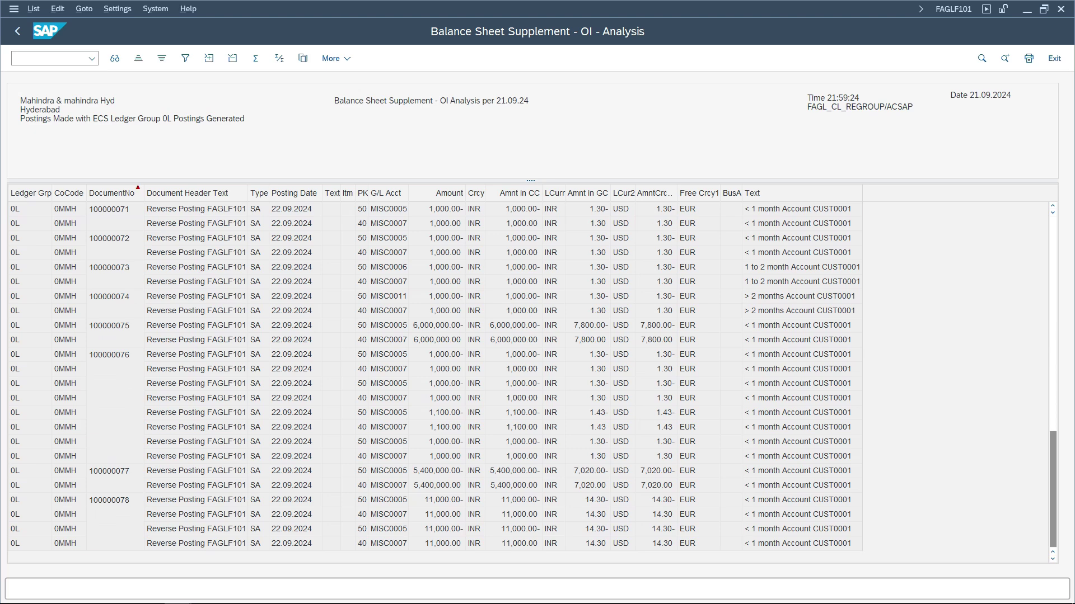
{"action": "scroll", "coordinate": [437, 381], "scroll_direction": "up", "scroll_amount": 15}
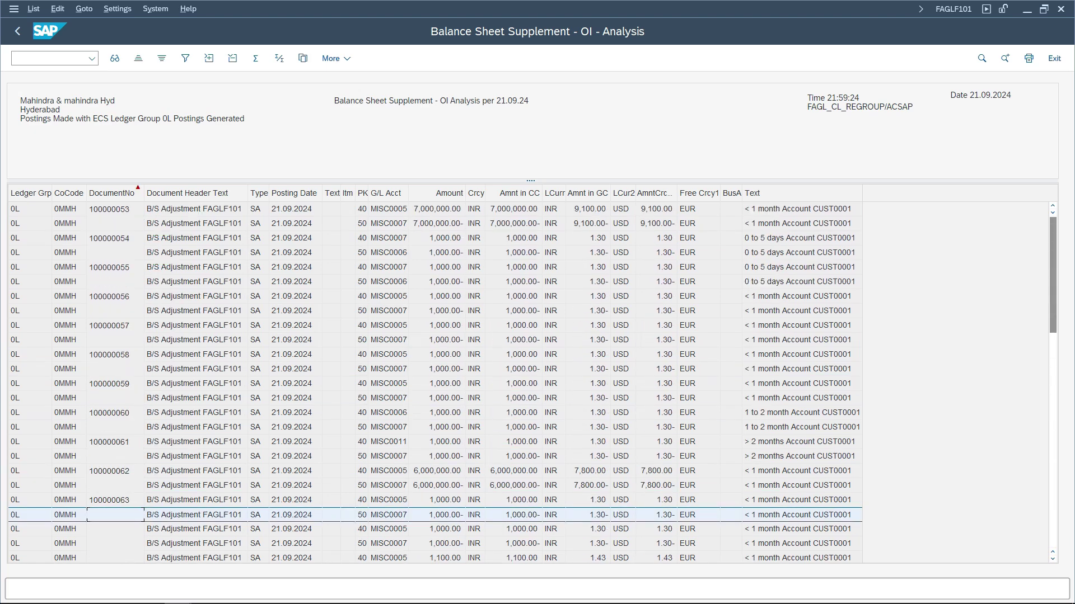
Sort the generated postings in ascending order by the Text column that holds the due-date group.
{"action": "left_click", "coordinate": [801, 238]}
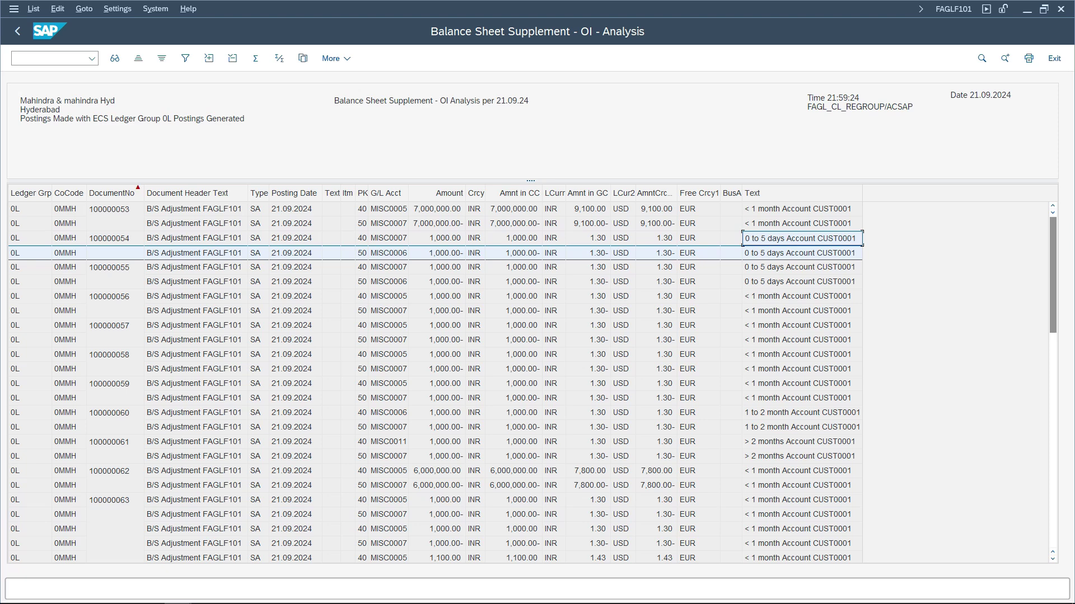
{"action": "left_click", "coordinate": [801, 193]}
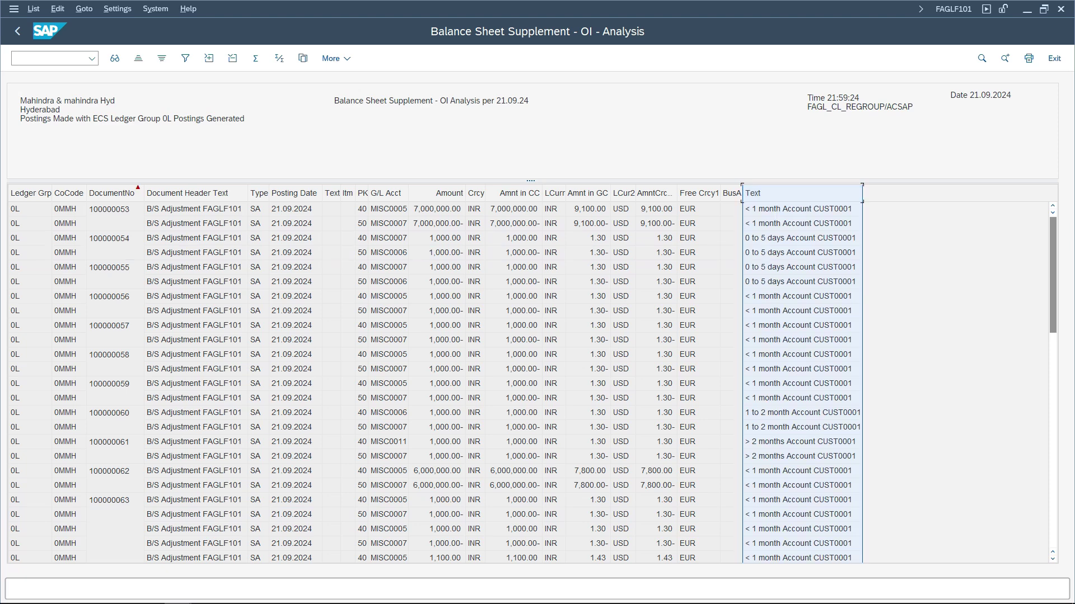
{"action": "left_click", "coordinate": [138, 58]}
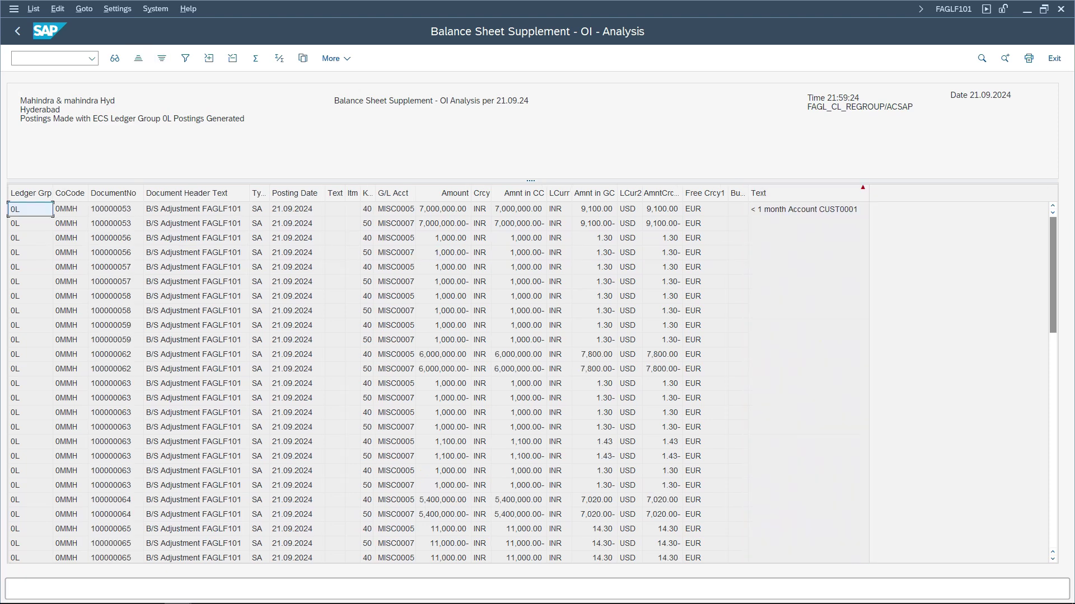
Examine the adjustment and reverse posting documents in the 0 to 5 days group of the sorted postings.
{"action": "scroll", "coordinate": [436, 381], "scroll_direction": "down", "scroll_amount": 15}
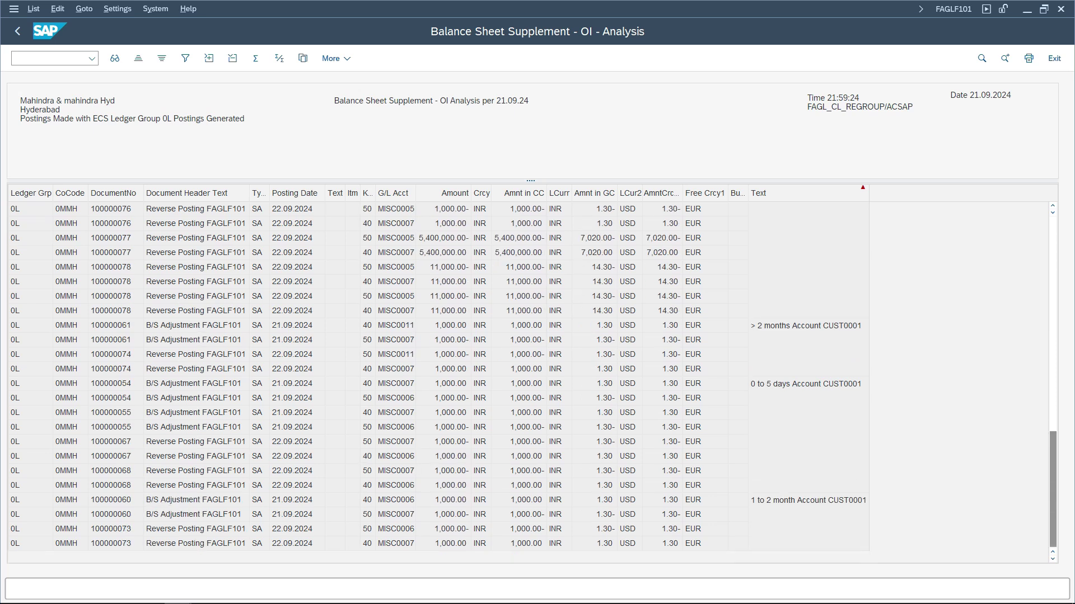
{"action": "left_click", "coordinate": [805, 384]}
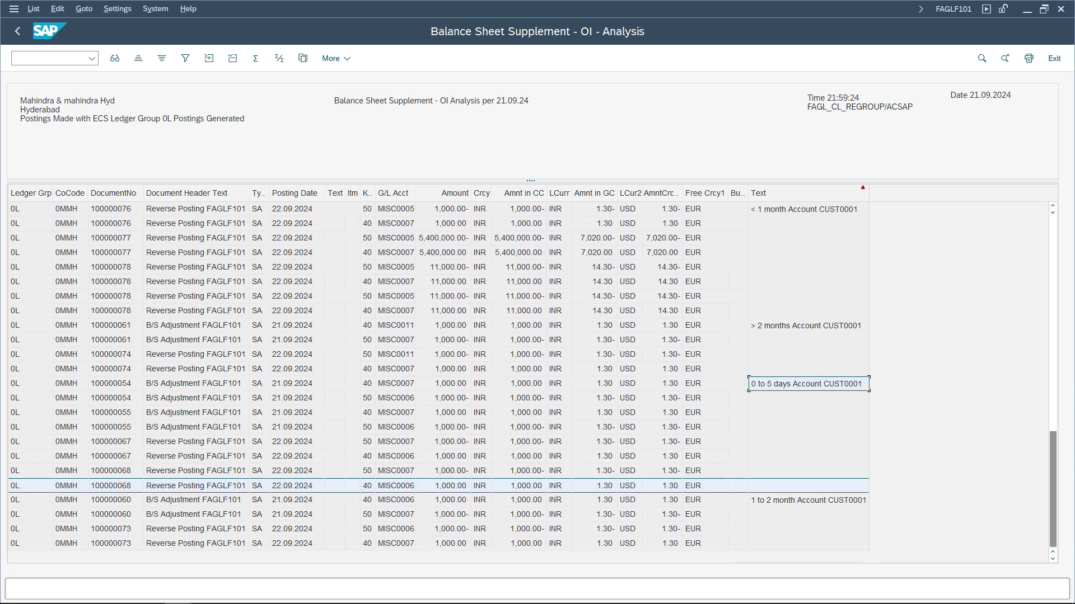
{"action": "left_click", "coordinate": [808, 486]}
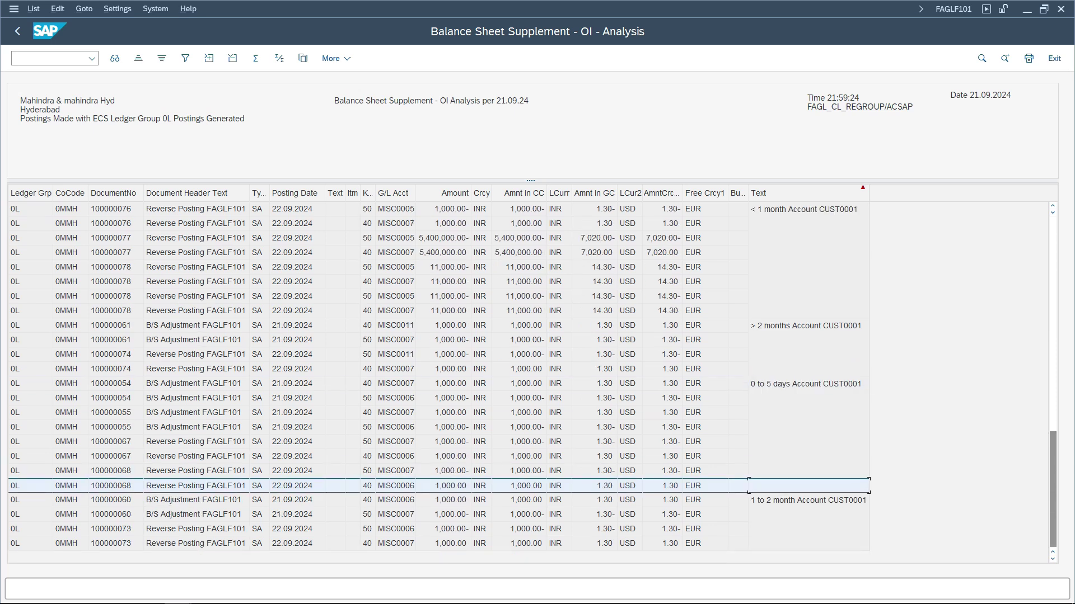
{"action": "left_click", "coordinate": [806, 384]}
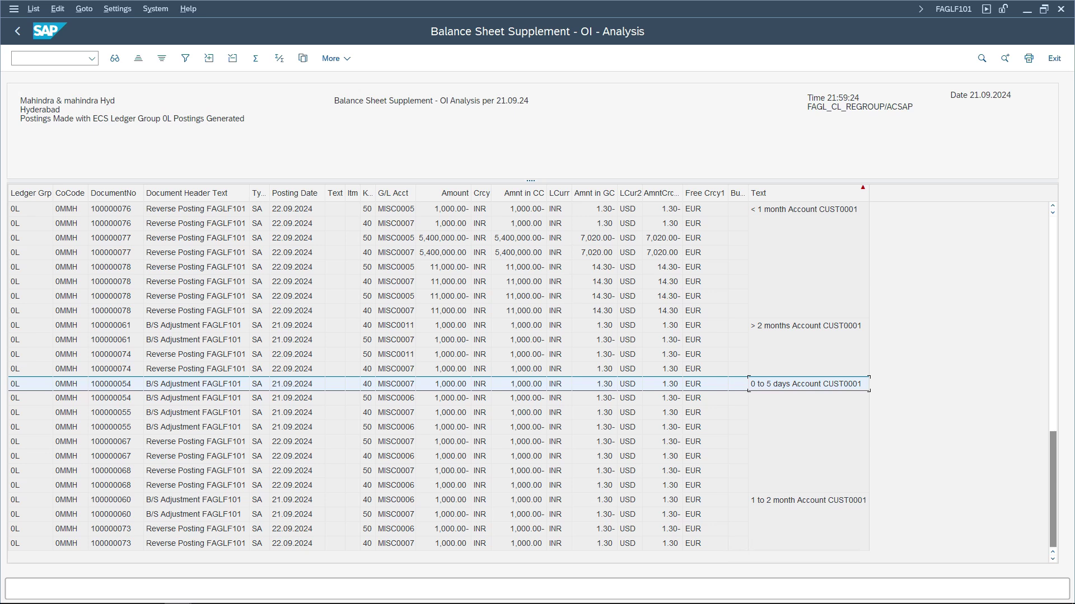
{"action": "left_click", "coordinate": [116, 384]}
{"action": "left_click", "coordinate": [115, 398]}
{"action": "left_click", "coordinate": [116, 412]}
{"action": "left_click", "coordinate": [116, 441]}
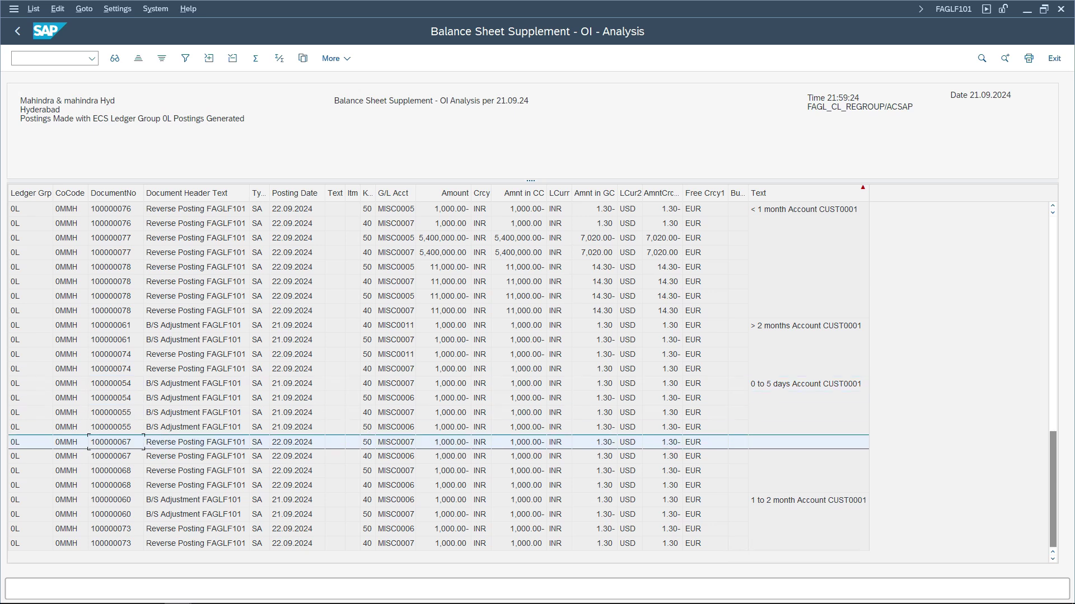
{"action": "left_click", "coordinate": [116, 471]}
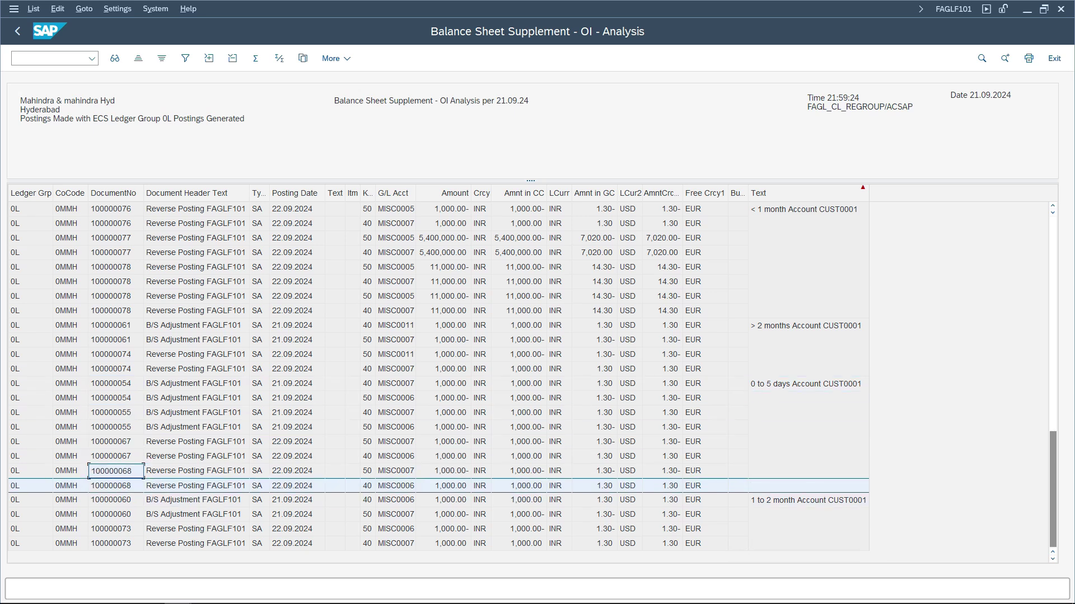
Examine the B/S adjustment and reverse posting documents in the < 1 month group of the generated postings.
{"action": "left_click", "coordinate": [116, 427]}
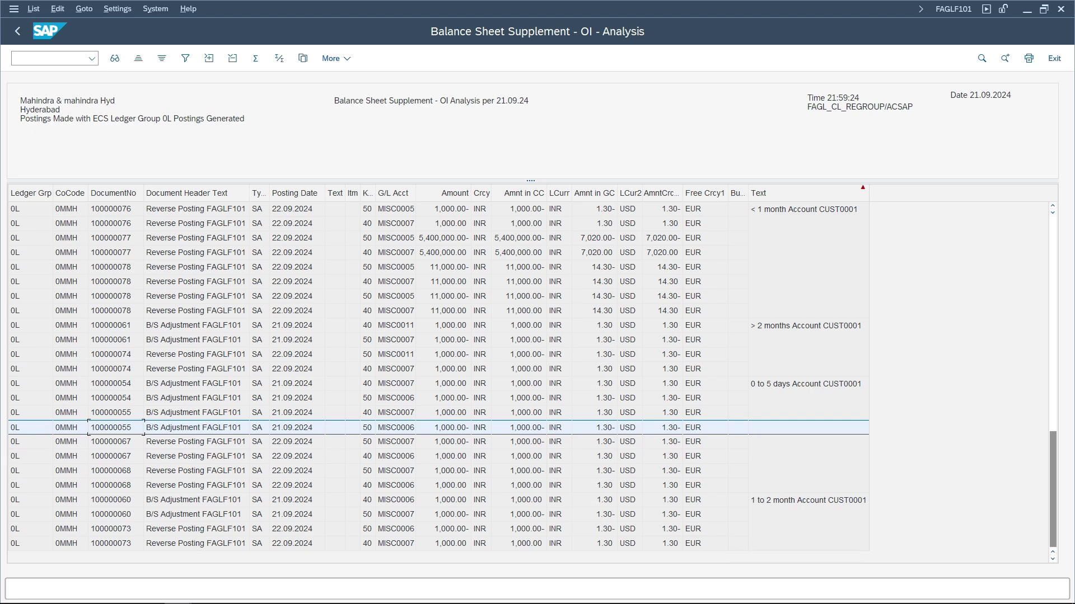
{"action": "scroll", "coordinate": [437, 384], "scroll_direction": "up", "scroll_amount": 15}
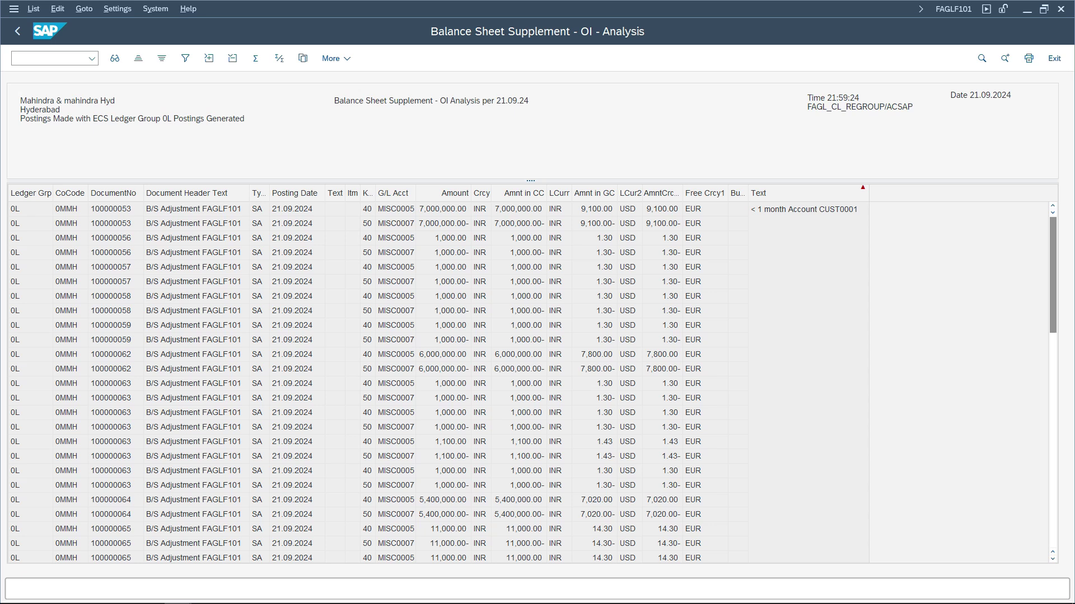
{"action": "left_click", "coordinate": [116, 209]}
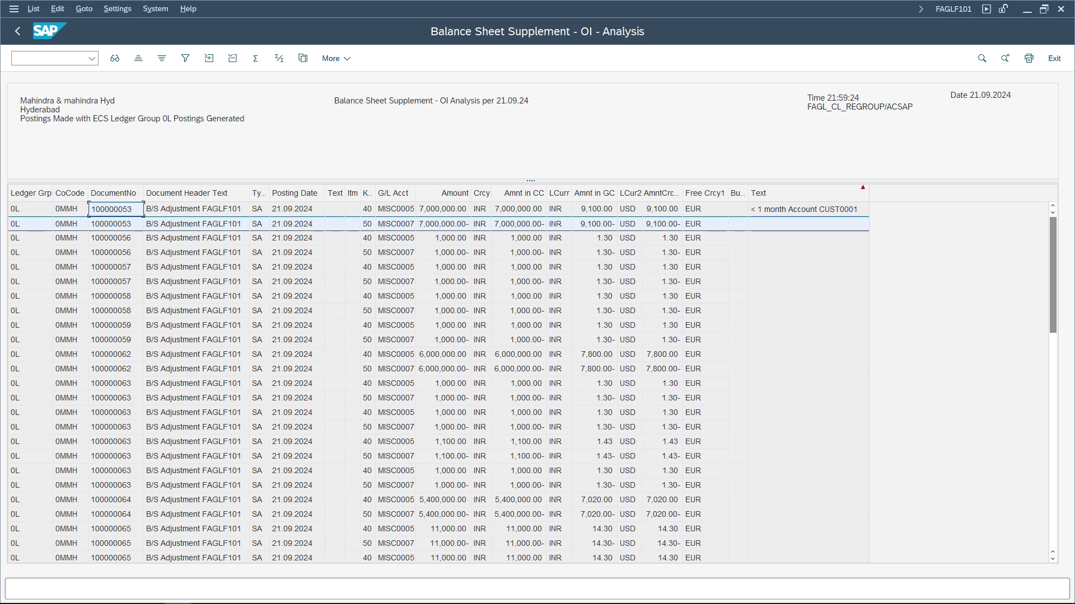
{"action": "left_click", "coordinate": [115, 224]}
{"action": "left_click", "coordinate": [115, 209]}
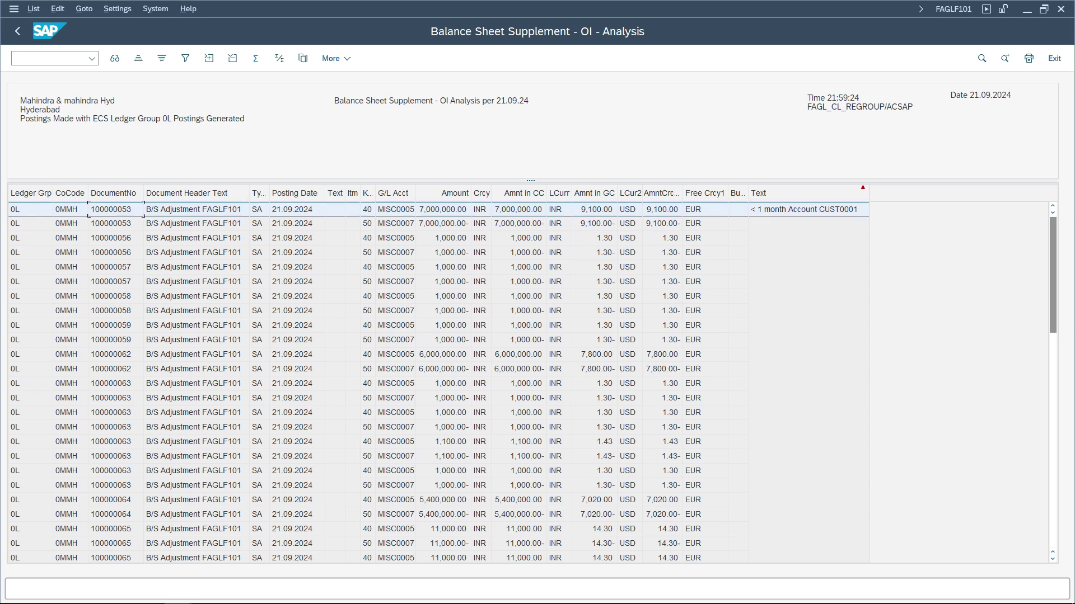
{"action": "scroll", "coordinate": [438, 383], "scroll_direction": "down", "scroll_amount": 5}
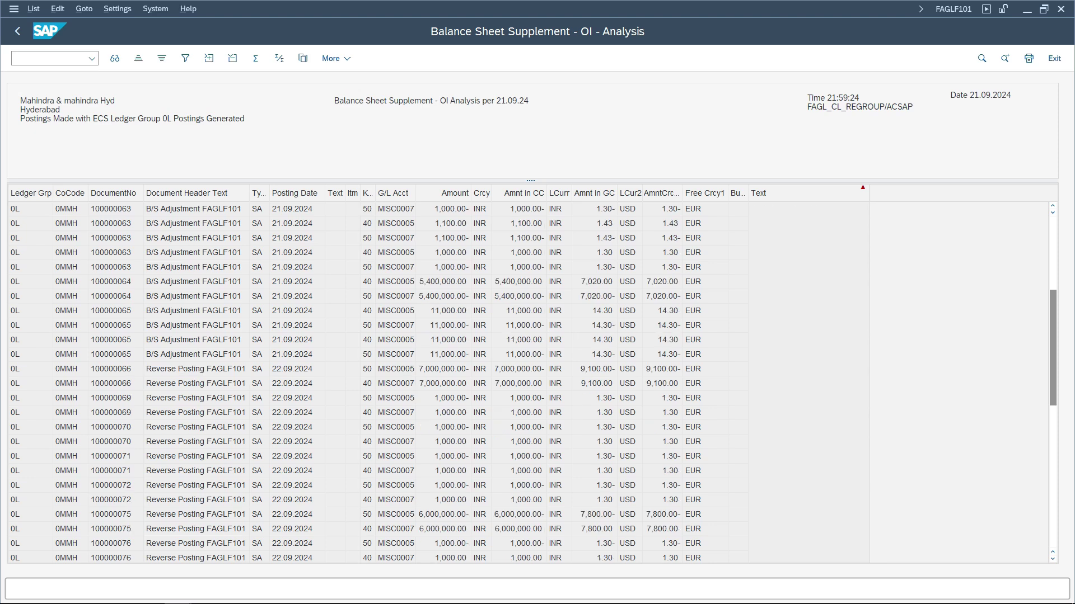
{"action": "scroll", "coordinate": [438, 383], "scroll_direction": "up", "scroll_amount": 4}
{"action": "scroll", "coordinate": [532, 383], "scroll_direction": "up", "scroll_amount": 3}
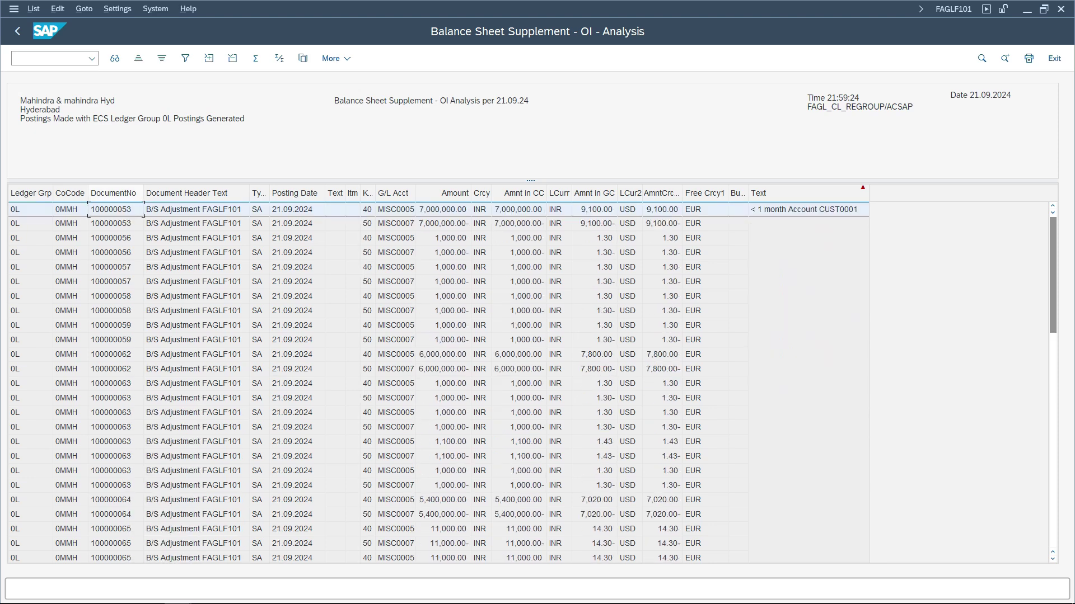
Sort the generated postings in ascending order by document number.
{"action": "left_click", "coordinate": [115, 192]}
{"action": "left_click", "coordinate": [138, 58]}
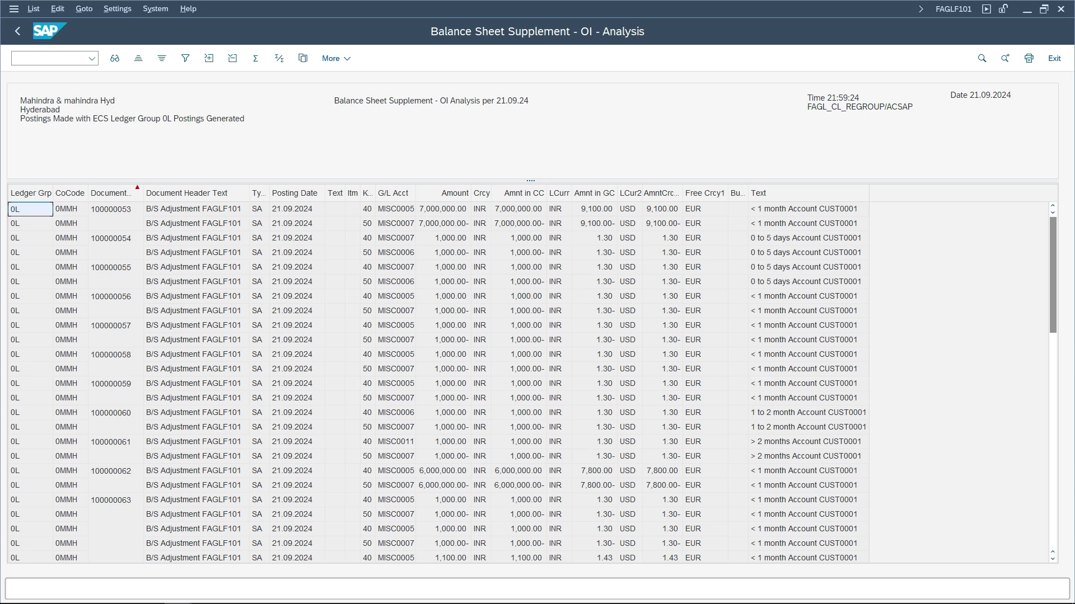
{"action": "left_click", "coordinate": [114, 224]}
{"action": "left_click", "coordinate": [518, 209]}
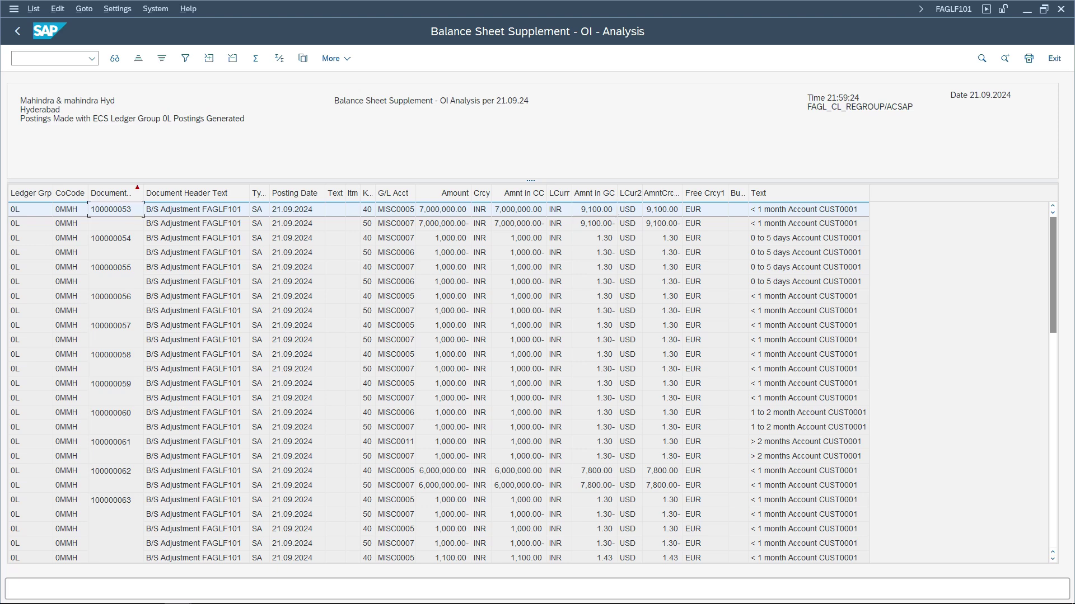
Display document 100000053 of company code 0MMH and fiscal year 2024 with transaction FB03 in a new session.
{"action": "left_click", "coordinate": [115, 209]}
{"action": "left_click", "coordinate": [50, 58]}
{"action": "type", "text": "/"}
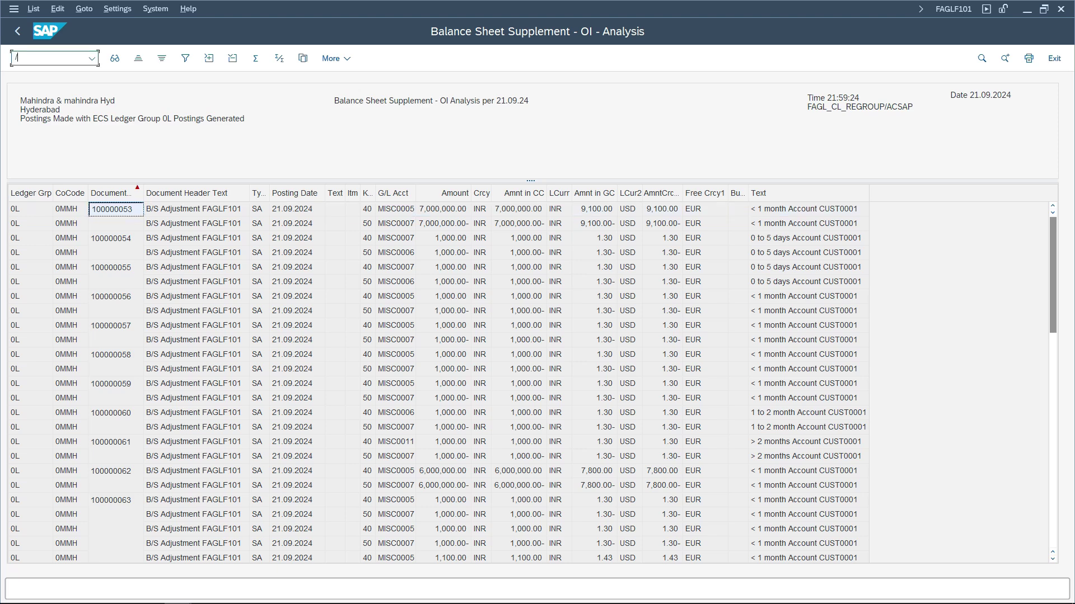
{"action": "type", "text": "ofb03"}
{"action": "key", "text": "Return"}
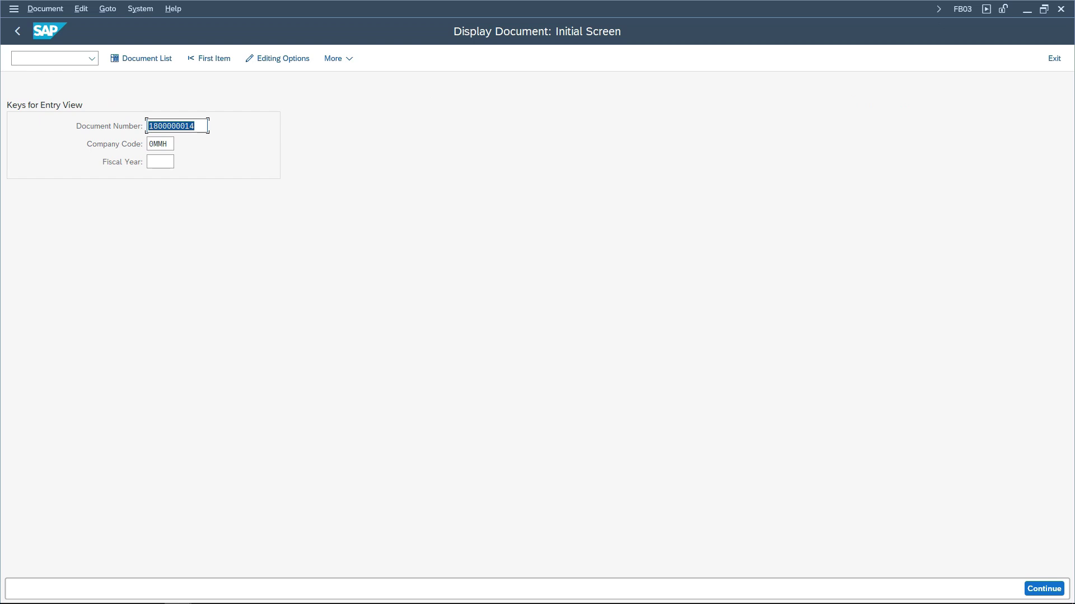
{"action": "type", "text": "100000053"}
{"action": "key", "text": "Tab"}
{"action": "key", "text": "Tab"}
{"action": "type", "text": "2024"}
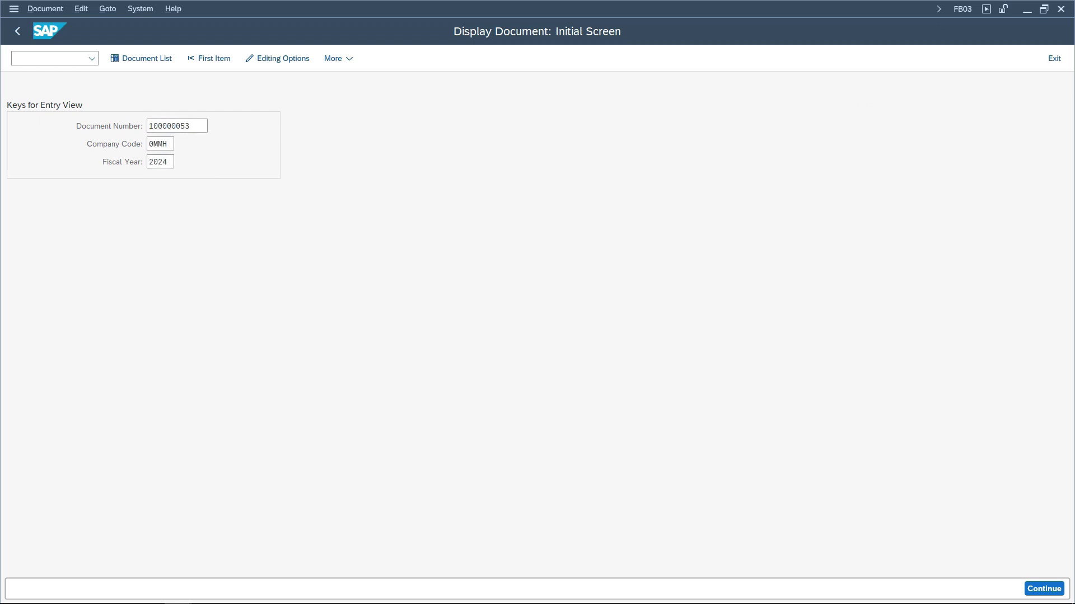
{"action": "key", "text": "Return"}
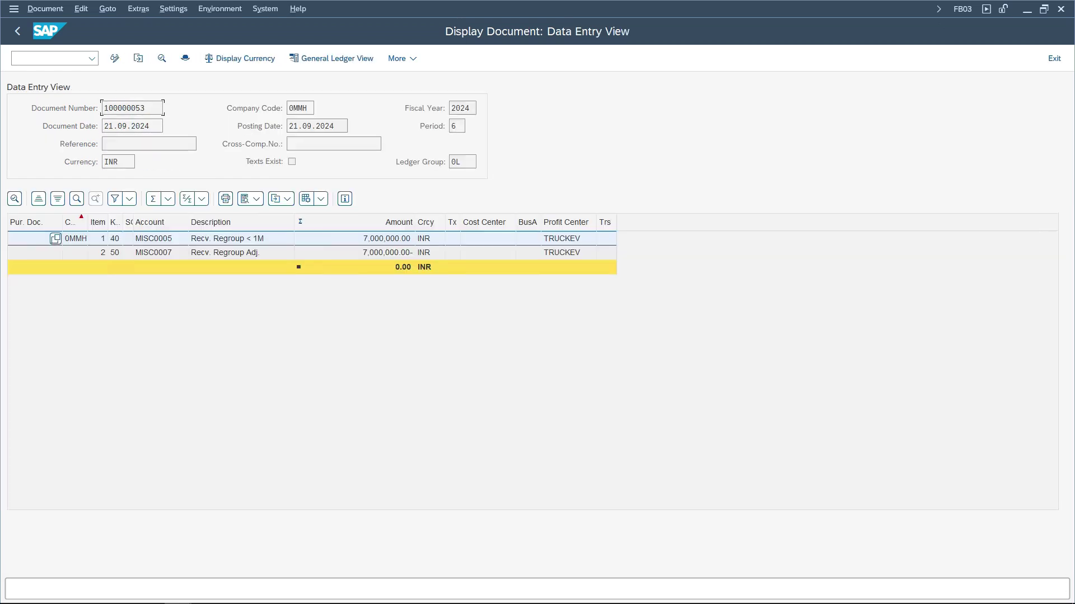
Check the MISC0005 and MISC0007 line items of the adjustment document and return to the list of generated postings.
{"action": "left_click", "coordinate": [355, 238]}
{"action": "left_click", "coordinate": [153, 252]}
{"action": "left_click", "coordinate": [153, 238]}
{"action": "key", "text": "F3"}
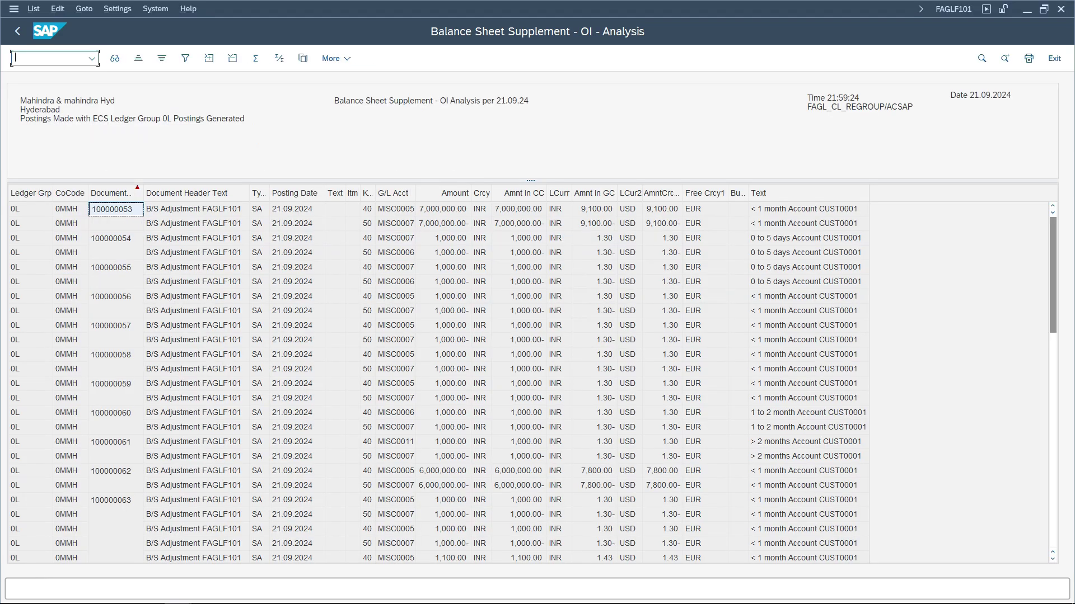
Find the reverse posting of the 7,000,000.00 INR adjustment in the generated postings and pick its document number.
{"action": "scroll", "coordinate": [532, 381], "scroll_direction": "down", "scroll_amount": 8}
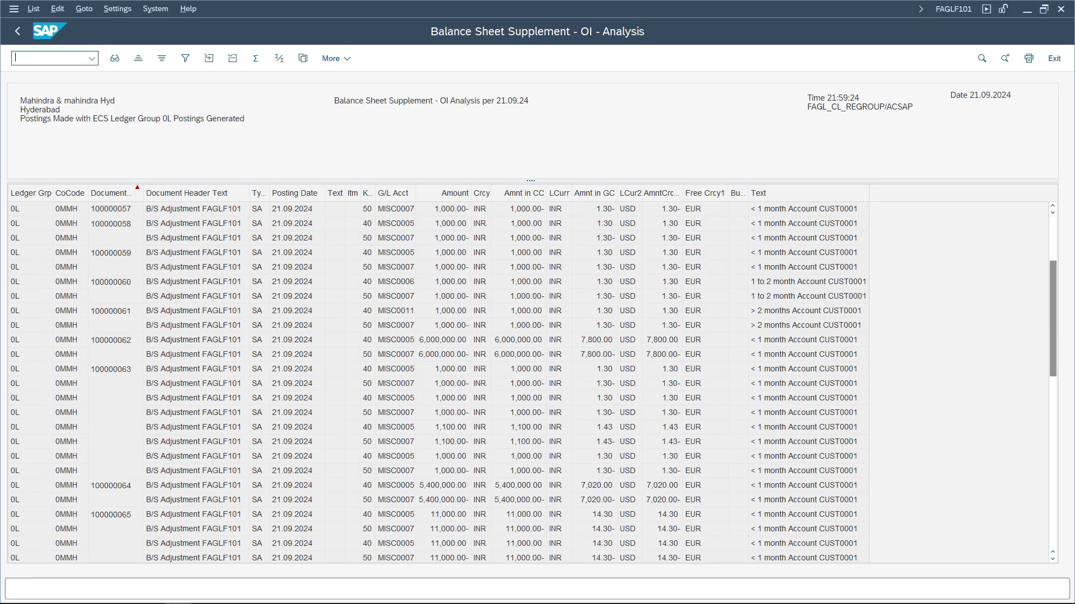
{"action": "scroll", "coordinate": [532, 380], "scroll_direction": "down", "scroll_amount": 5}
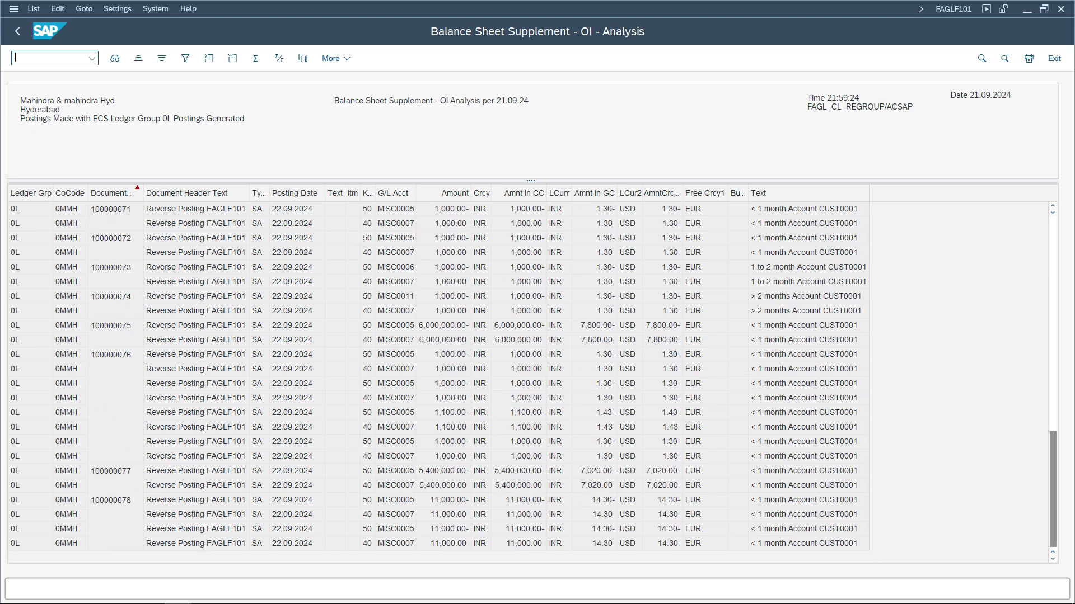
{"action": "scroll", "coordinate": [531, 380], "scroll_direction": "up", "scroll_amount": 5}
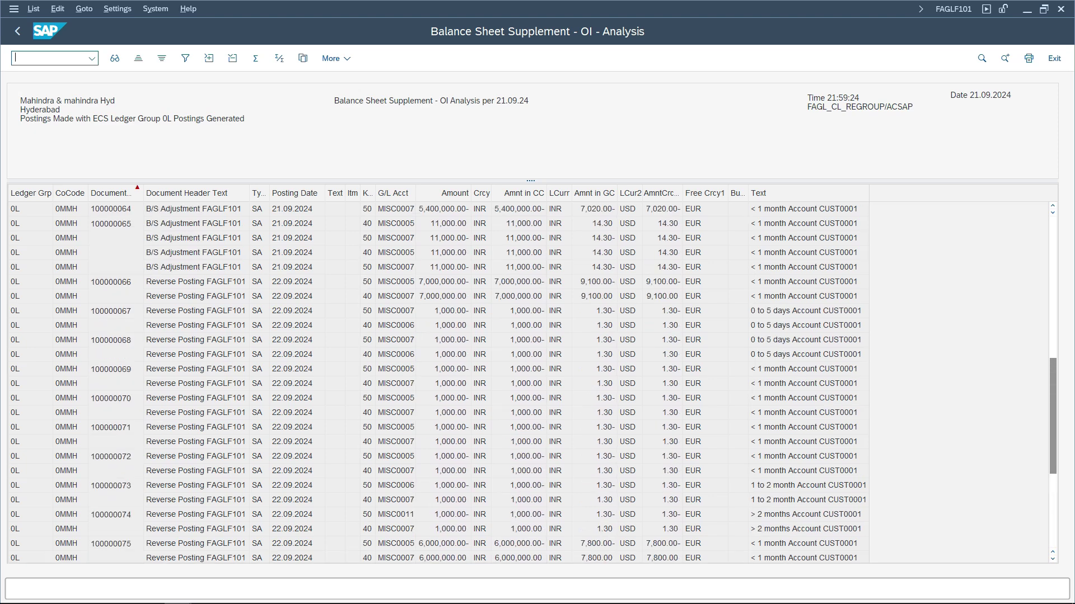
{"action": "left_click", "coordinate": [443, 282]}
{"action": "left_click", "coordinate": [111, 282]}
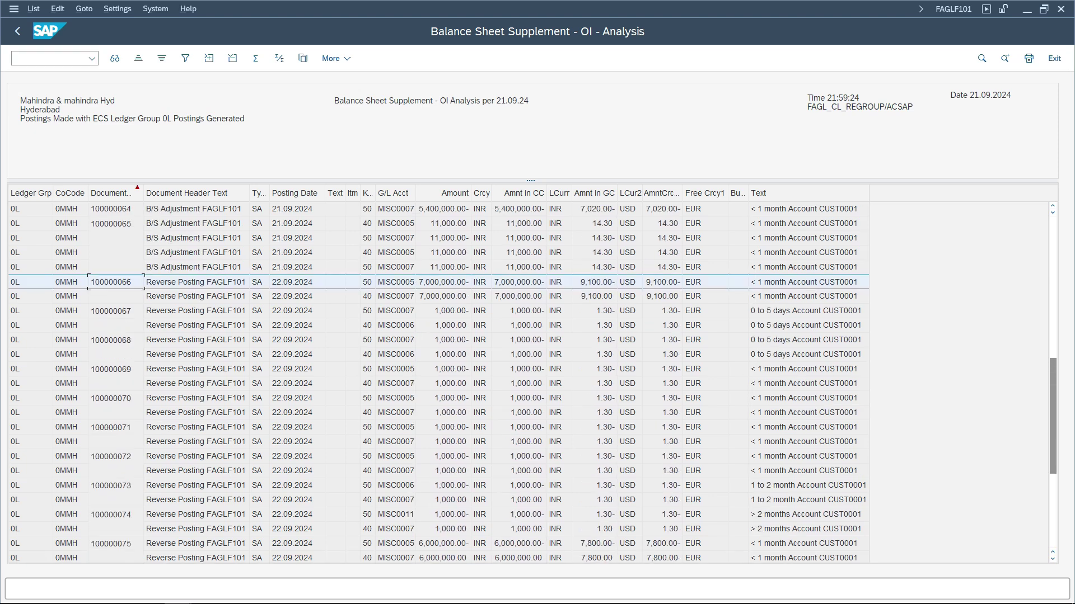
{"action": "double_click", "coordinate": [116, 282]}
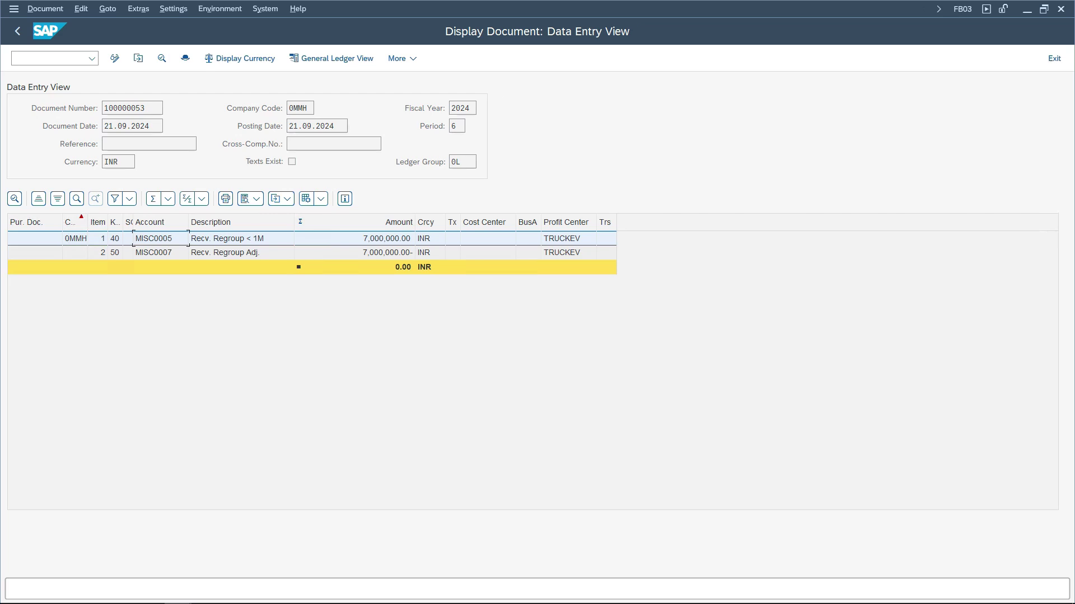
Display reverse posting document 100000066 for fiscal year 2024 with transaction FB03 in a new session.
{"action": "left_click", "coordinate": [52, 57]}
{"action": "type", "text": "/ofb03"}
{"action": "key", "text": "Return"}
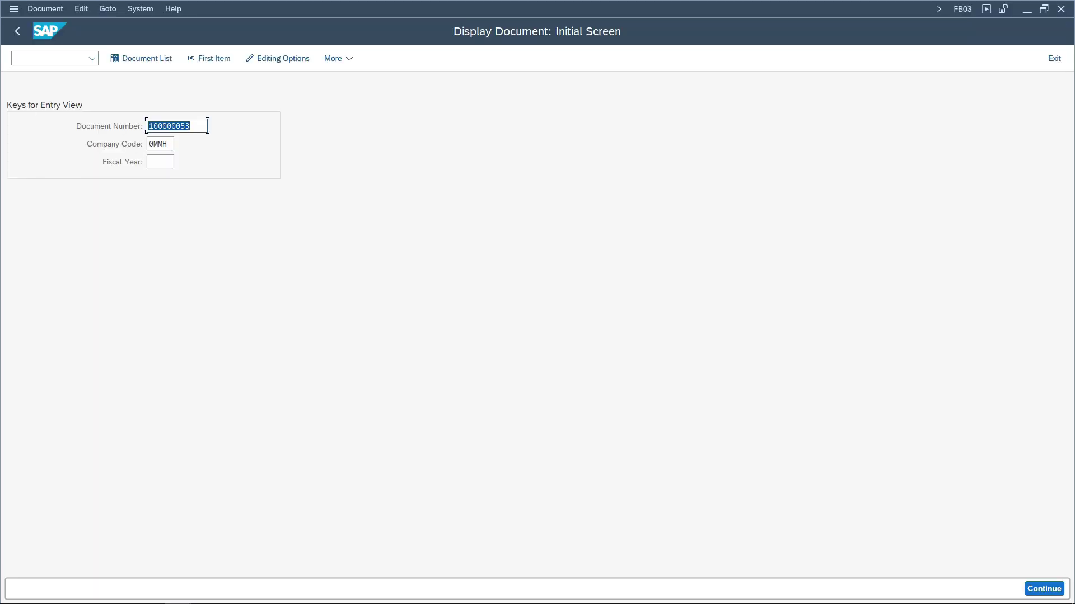
{"action": "key", "text": "Return"}
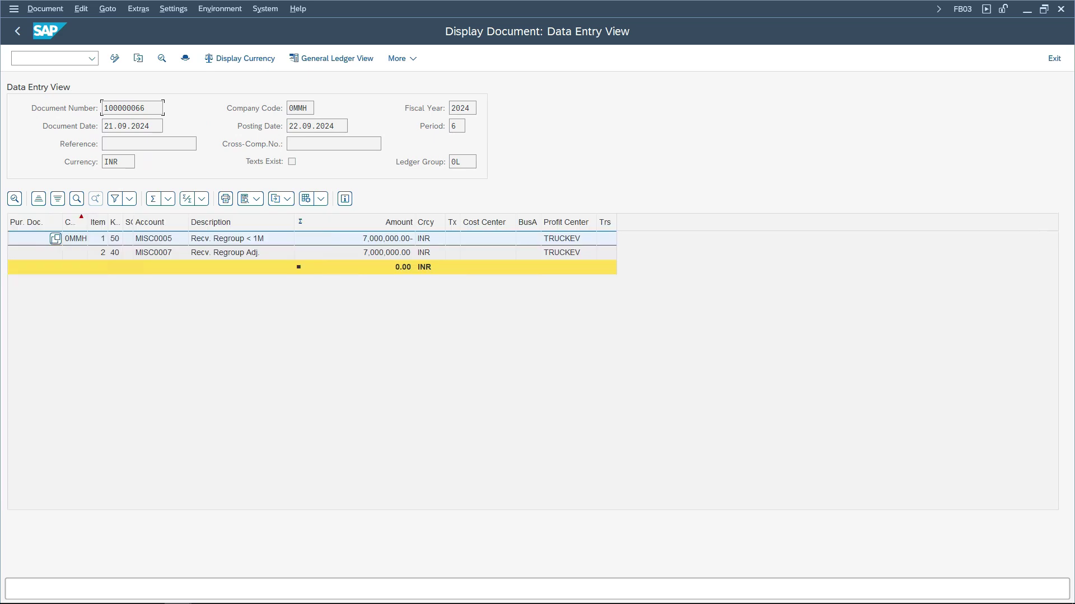
Place documents 100000053 and 100000066 side by side and compare their posting dates and line items.
{"action": "key", "text": "super+Right"}
{"action": "left_click", "coordinate": [169, 110]}
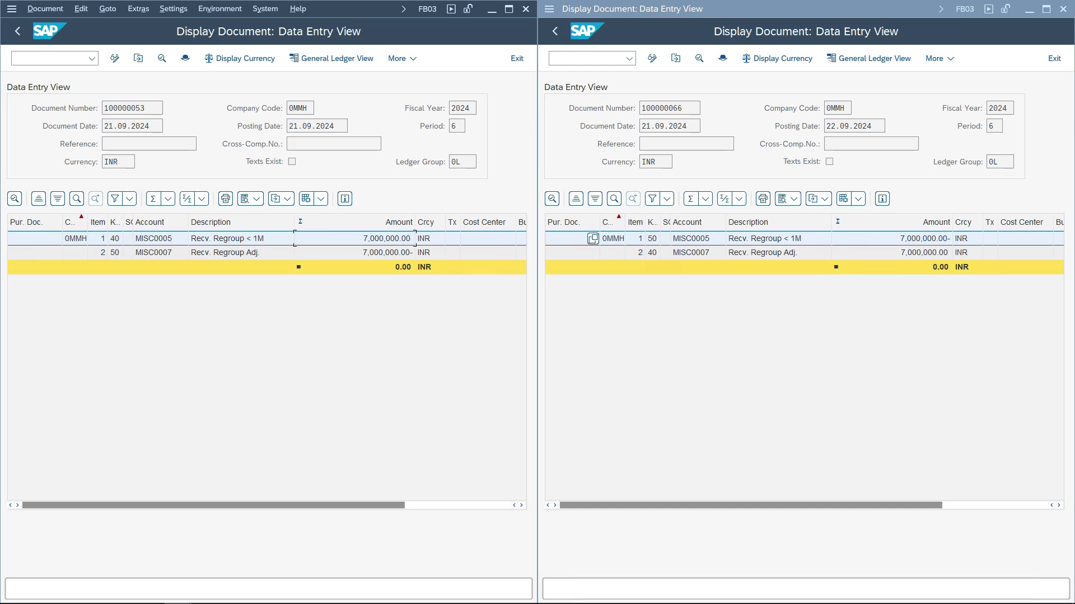
{"action": "left_click", "coordinate": [892, 239]}
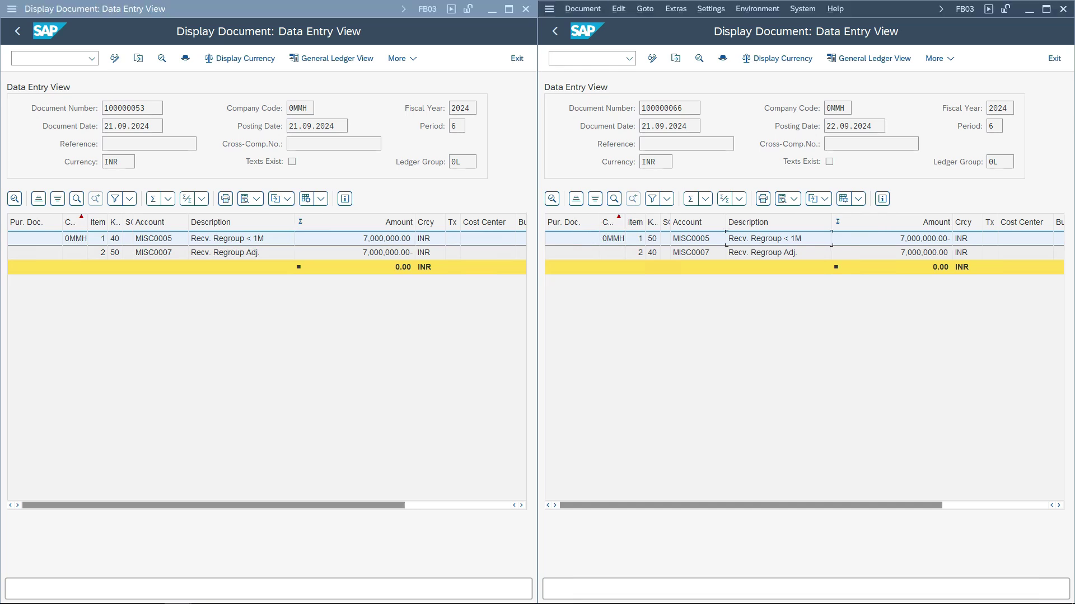
{"action": "key", "text": "alt+Tab"}
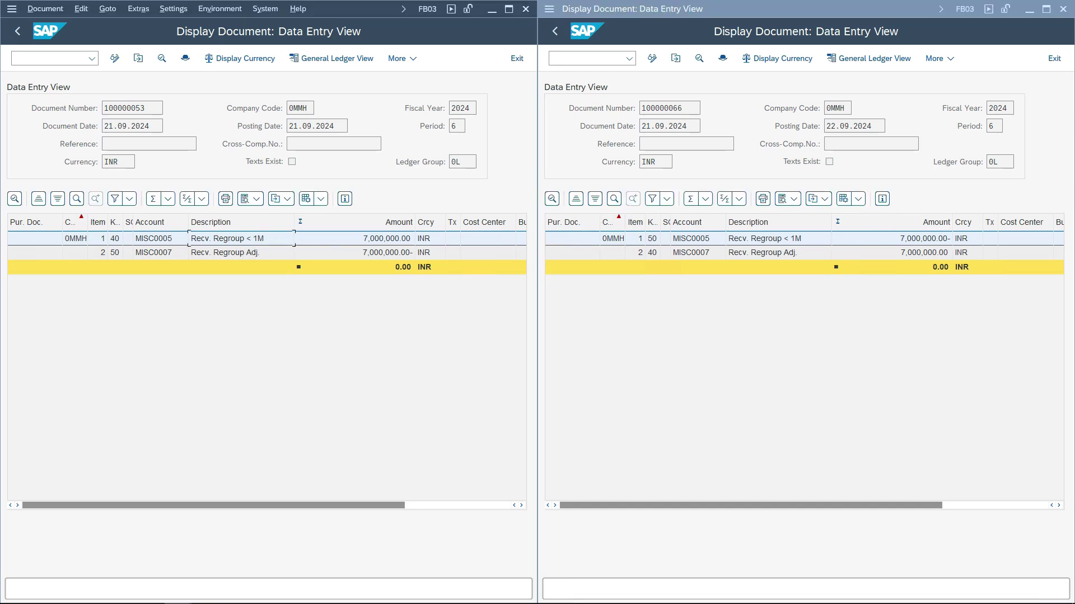
{"action": "left_click", "coordinate": [224, 253]}
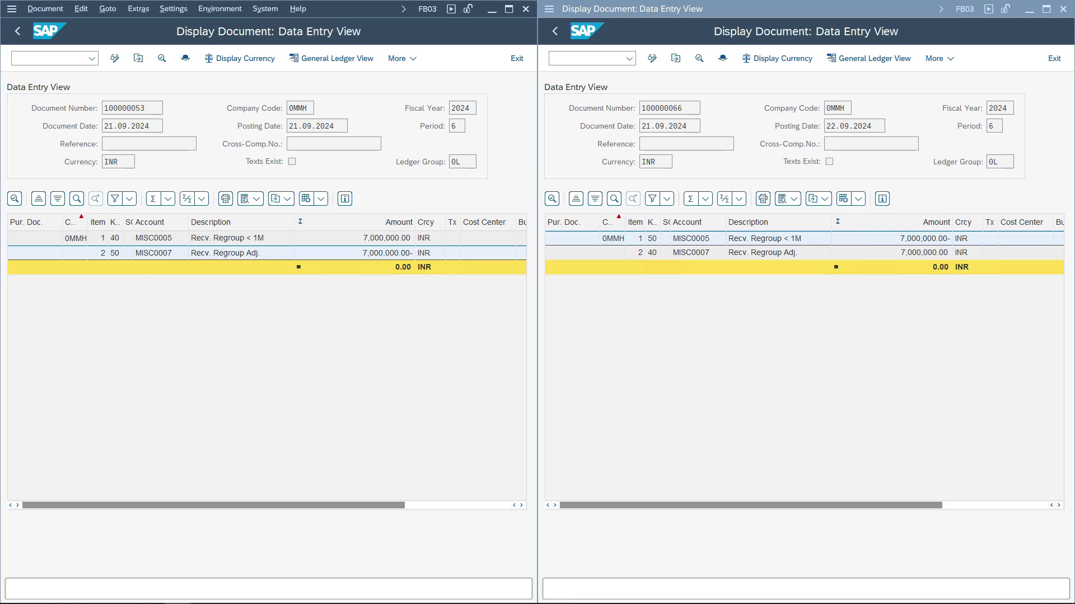
Open the 7,000,000.00 INR invoice item from the FBL5N customer line item list and check its G/L account.
{"action": "key", "text": "alt+Tab"}
{"action": "key", "text": "alt+Tab"}
{"action": "key", "text": "alt+Tab"}
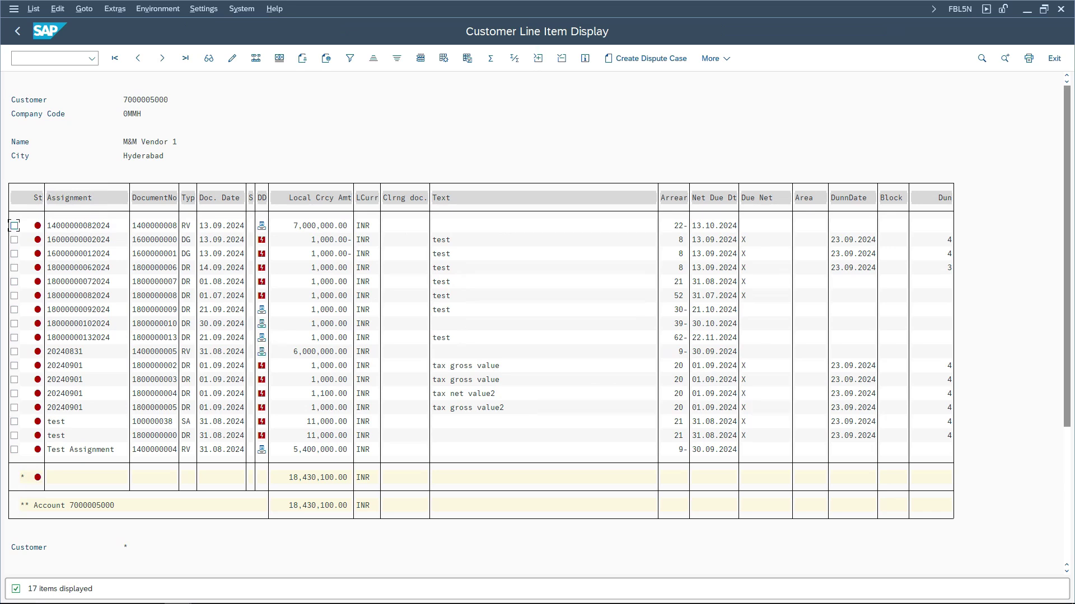
{"action": "double_click", "coordinate": [169, 225]}
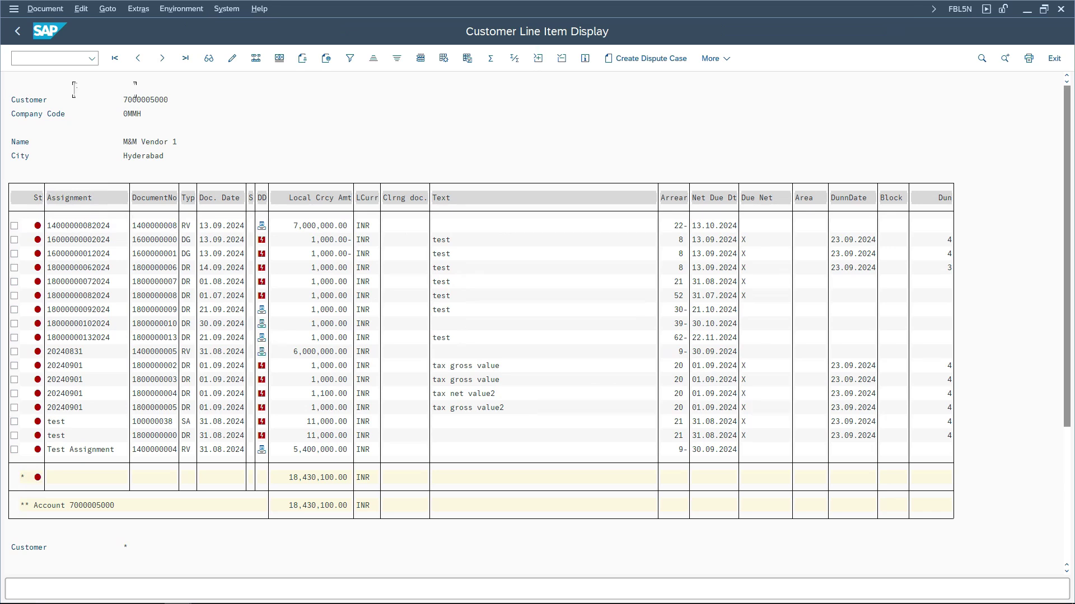
{"action": "key", "text": "Tab"}
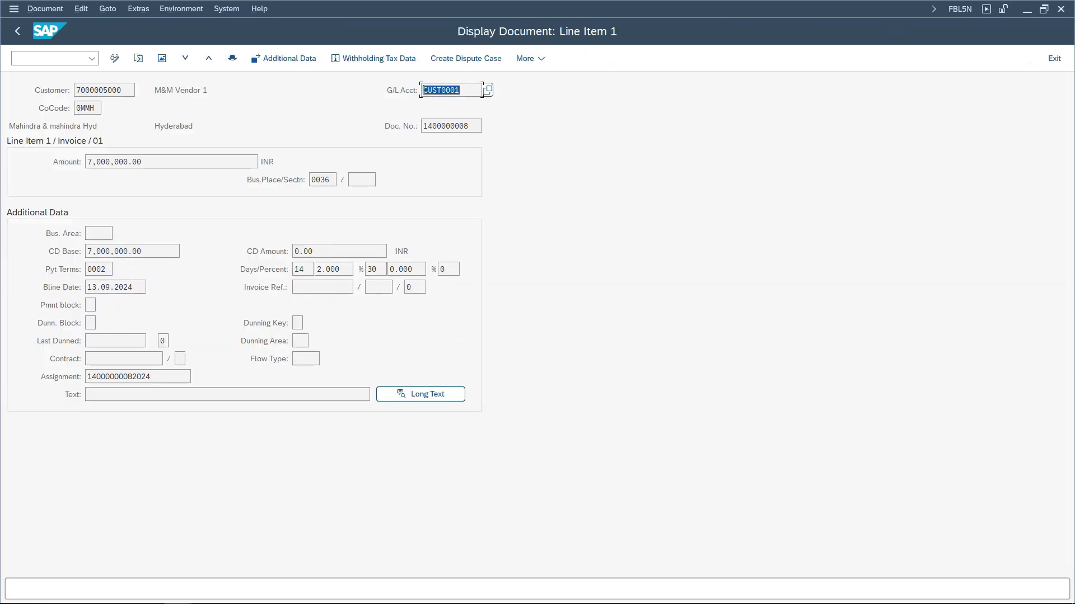
Compare the regrouping documents with the customer invoice's G/L account, close the reverse posting's window and return to the analysis report.
{"action": "key", "text": "alt+Tab"}
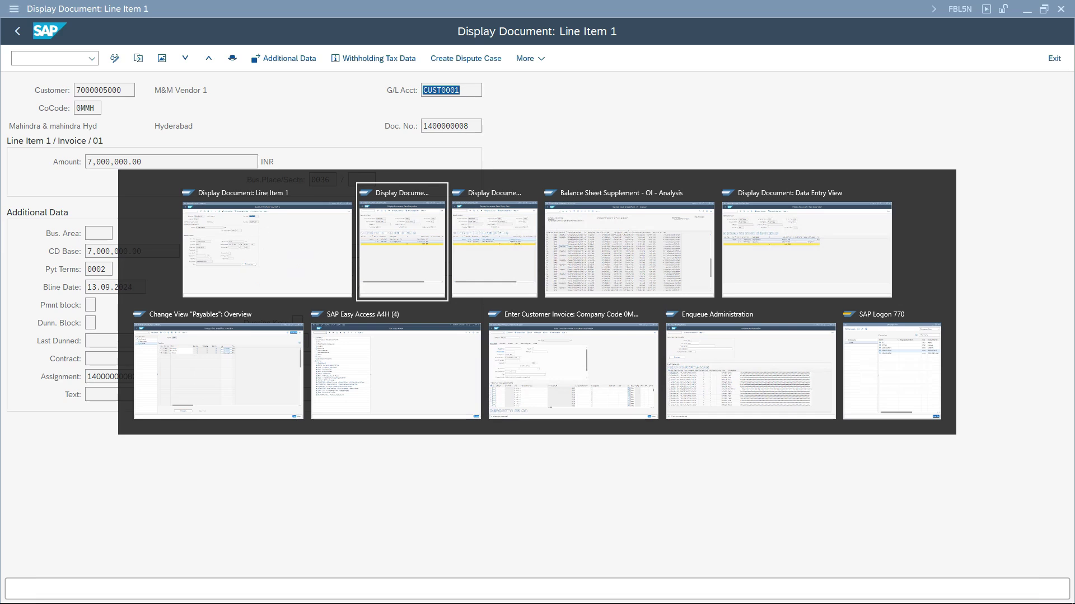
{"action": "key", "text": "alt+Tab"}
{"action": "key", "text": "alt+Tab"}
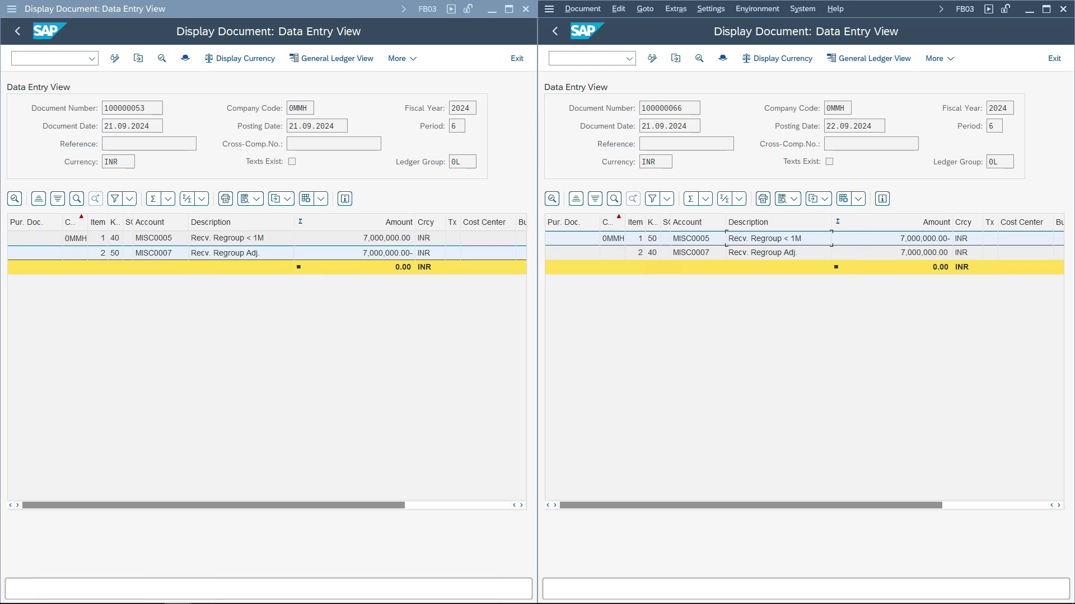
{"action": "left_click", "coordinate": [241, 253]}
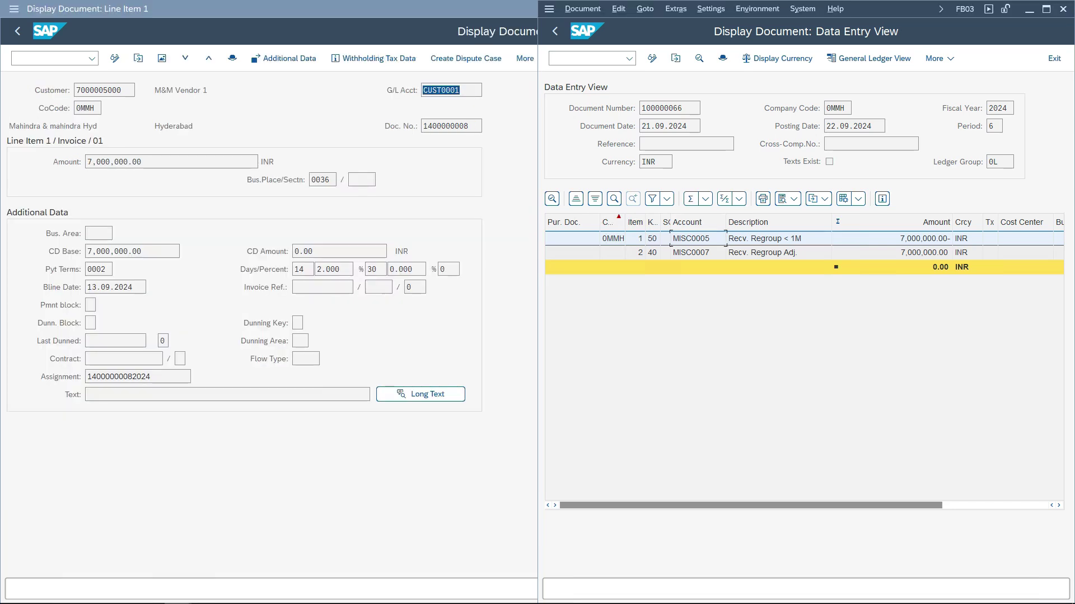
{"action": "key", "text": "alt+F4"}
{"action": "key", "text": "alt+Tab"}
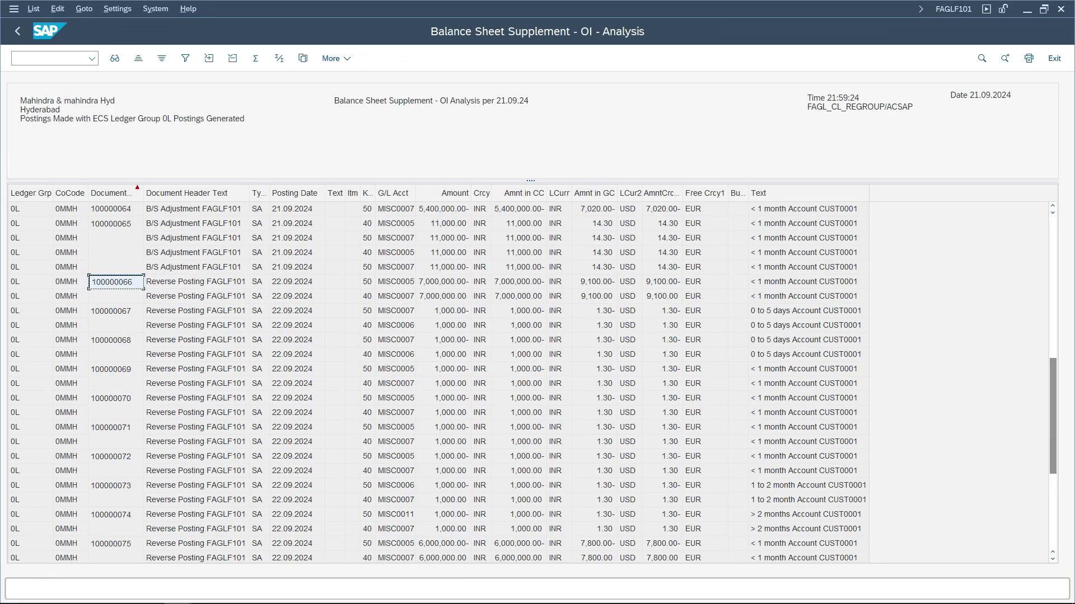
Find the reverse posting for the 1 to 2 month bucket in the analysis report and select its document number 100000073.
{"action": "scroll", "coordinate": [436, 380], "scroll_direction": "down", "scroll_amount": 5}
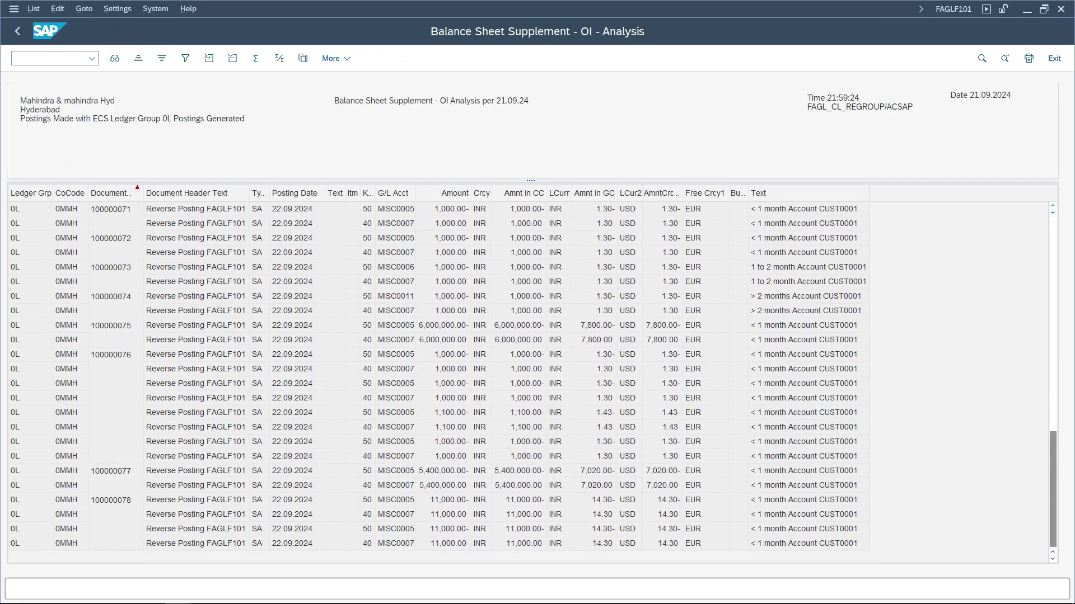
{"action": "left_click", "coordinate": [806, 296]}
{"action": "left_click", "coordinate": [808, 282]}
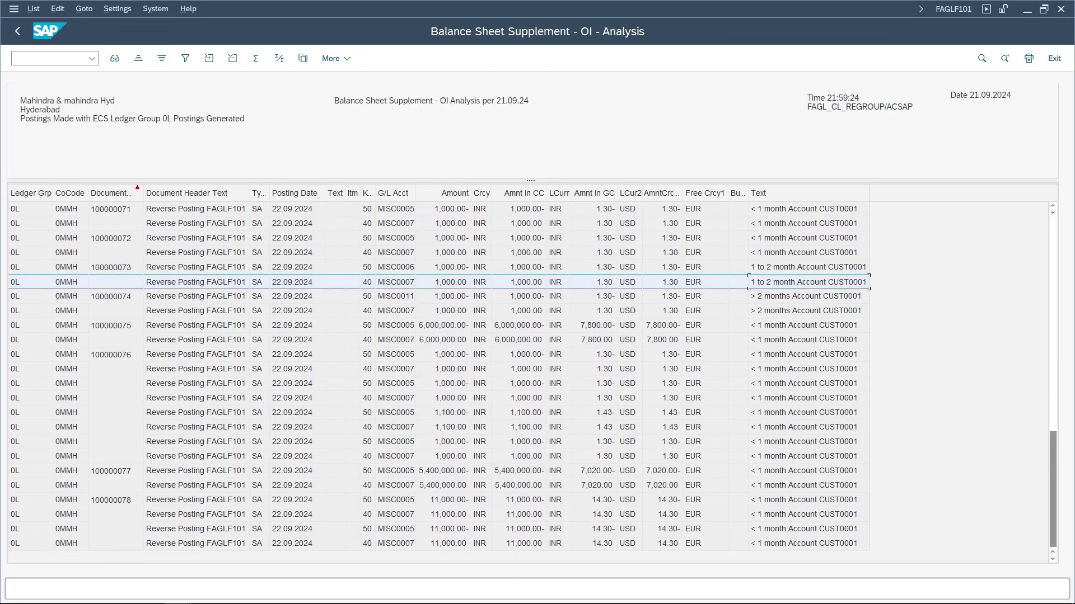
{"action": "left_click", "coordinate": [115, 267]}
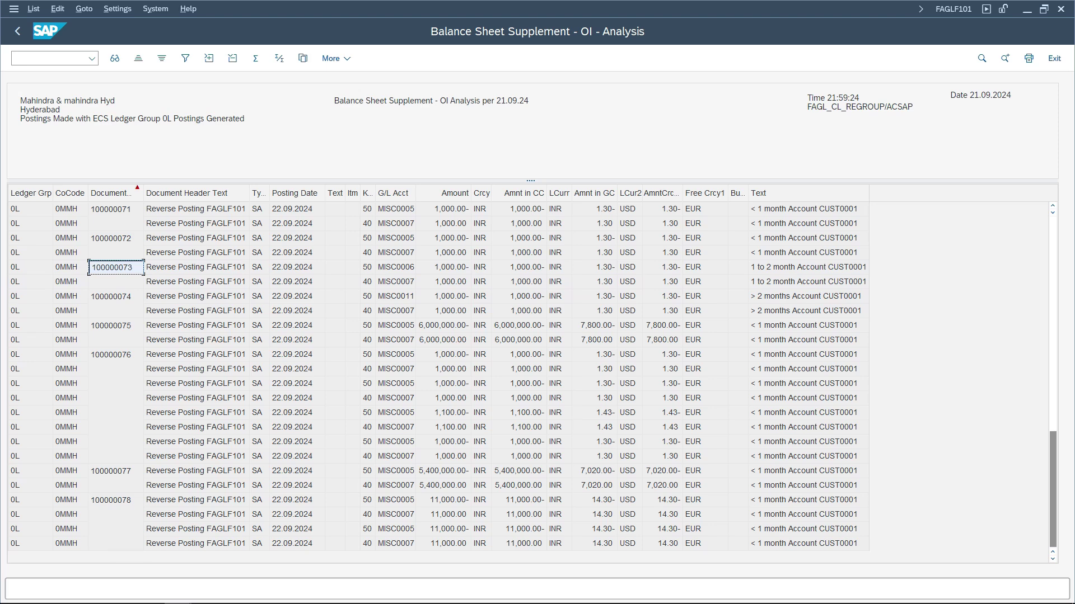
Display reverse posting document 100000073 with transaction FB03 in a new session and check its Recv. Regroup 1 - 2M item.
{"action": "left_click", "coordinate": [51, 58]}
{"action": "type", "text": "/ofb03"}
{"action": "key", "text": "Return"}
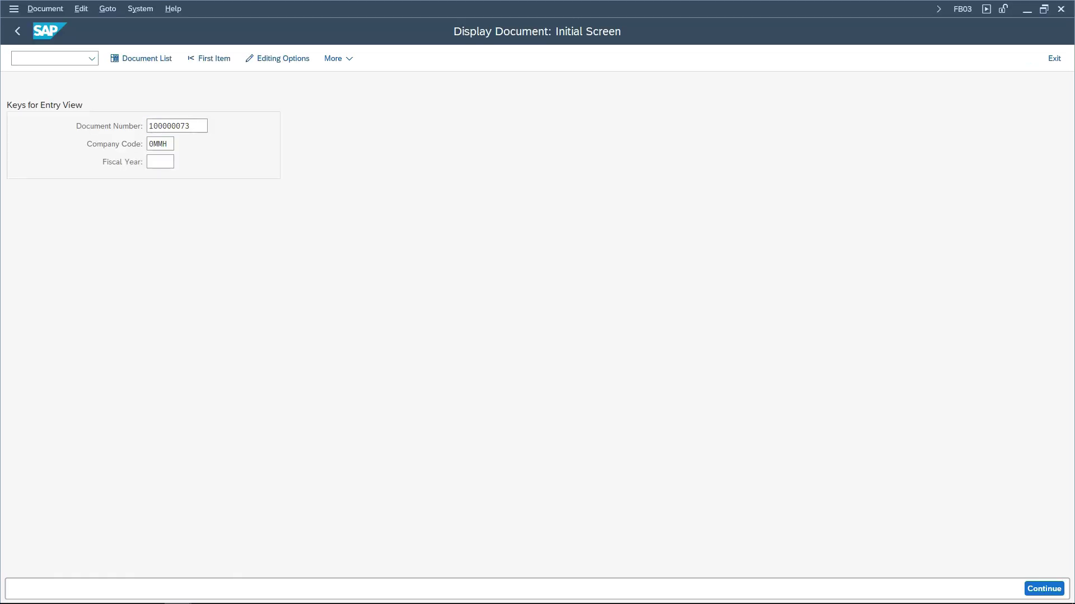
{"action": "key", "text": "Return"}
{"action": "left_click", "coordinate": [240, 239]}
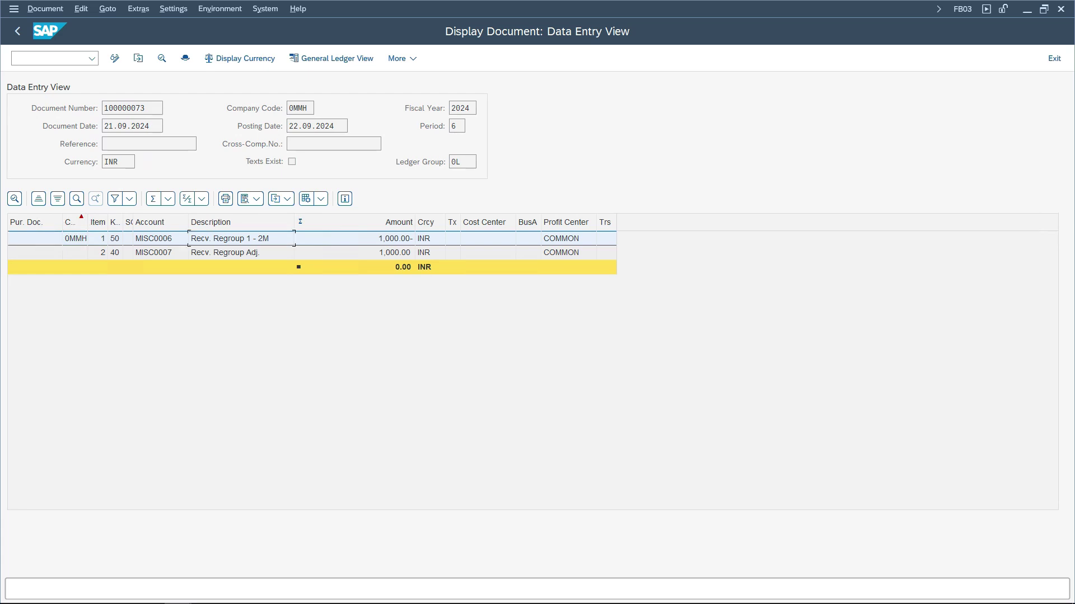
Return to the analysis report and select B/S adjustment document 100000060 for the 1 to 2 month bucket.
{"action": "key", "text": "F3"}
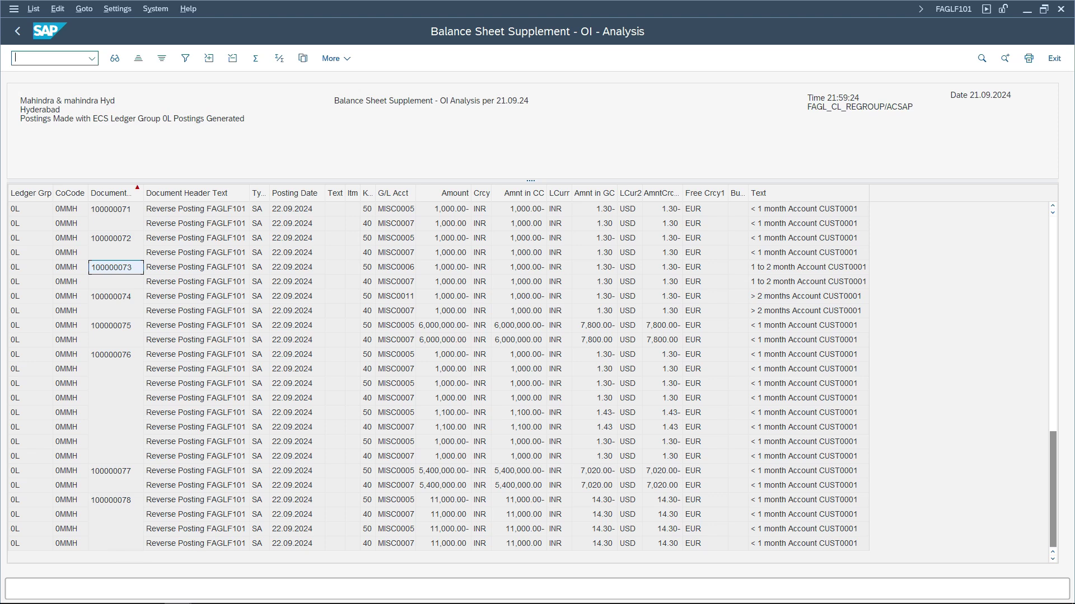
{"action": "scroll", "coordinate": [532, 381], "scroll_direction": "up", "scroll_amount": 12}
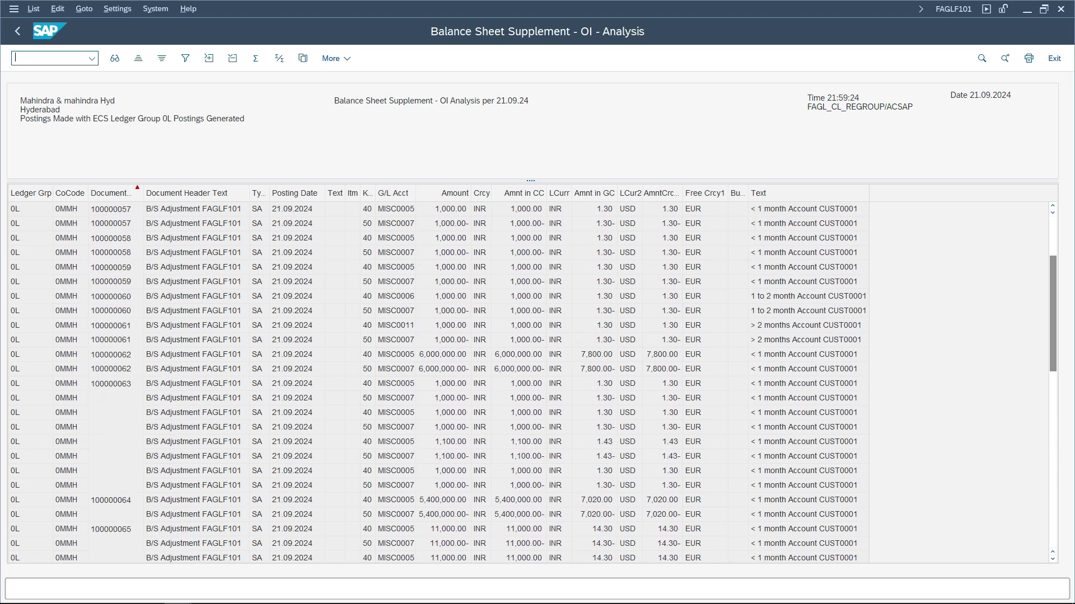
{"action": "left_click", "coordinate": [809, 311]}
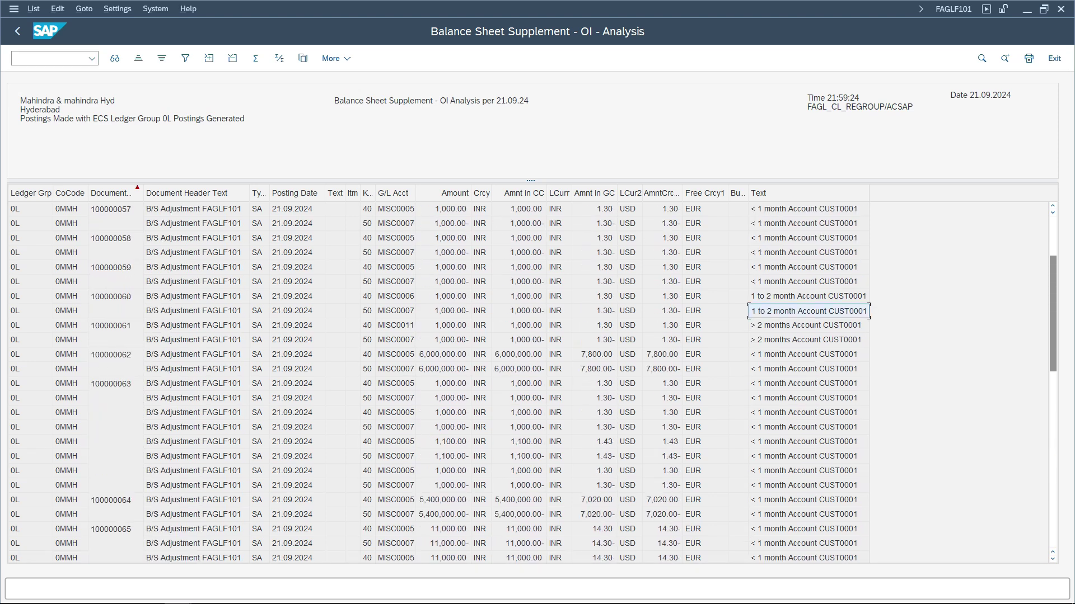
{"action": "double_click", "coordinate": [111, 297]}
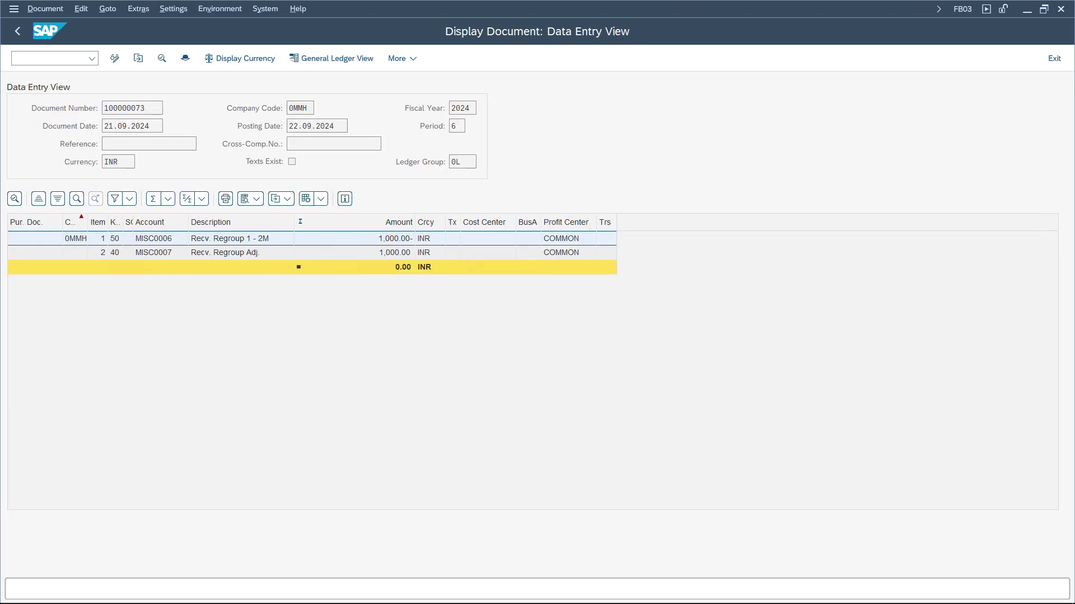
Display B/S adjustment document 100000060 in company code 0MMH with transaction FB03 in another session.
{"action": "left_click", "coordinate": [240, 238]}
{"action": "left_click", "coordinate": [51, 58]}
{"action": "type", "text": "/nfb03"}
{"action": "key", "text": "Return"}
{"action": "type", "text": "100000060"}
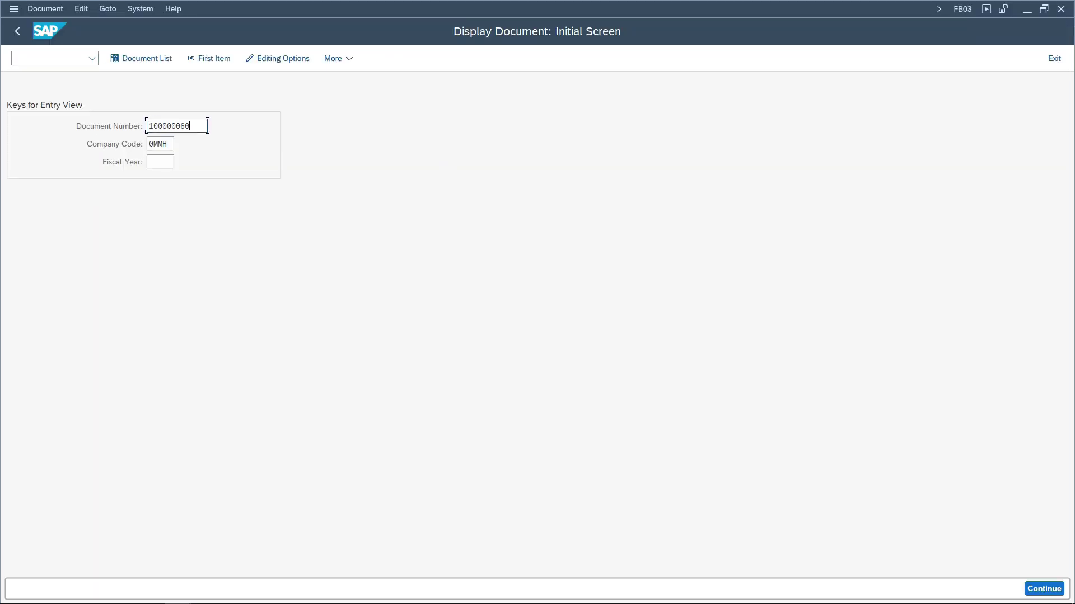
{"action": "key", "text": "Return"}
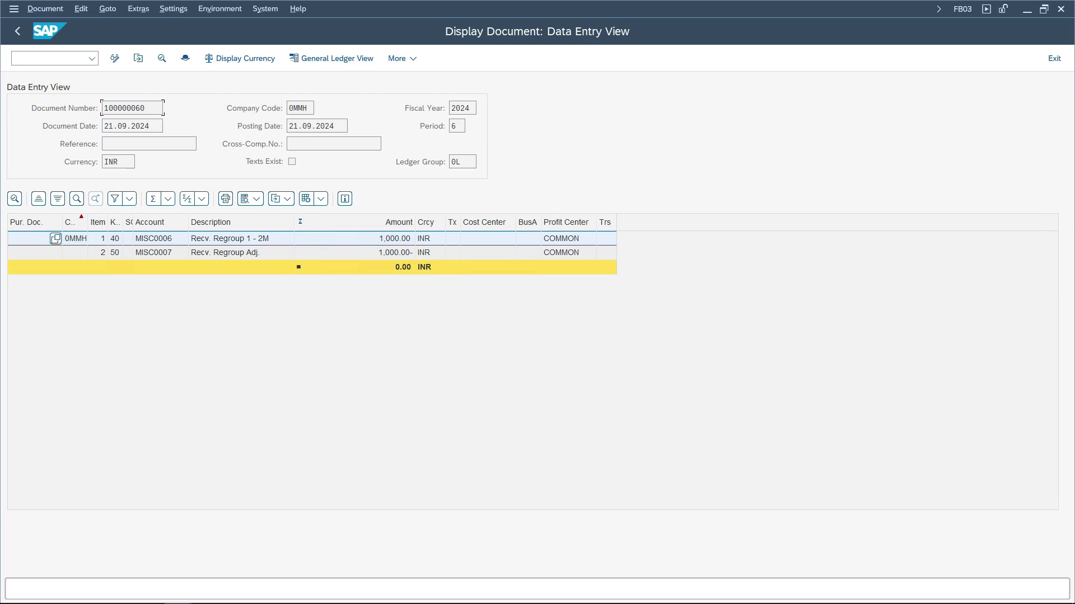
Compare the line items of documents 100000060 and 100000073 and return to the analysis report.
{"action": "left_click", "coordinate": [354, 239]}
{"action": "key", "text": "alt+Tab"}
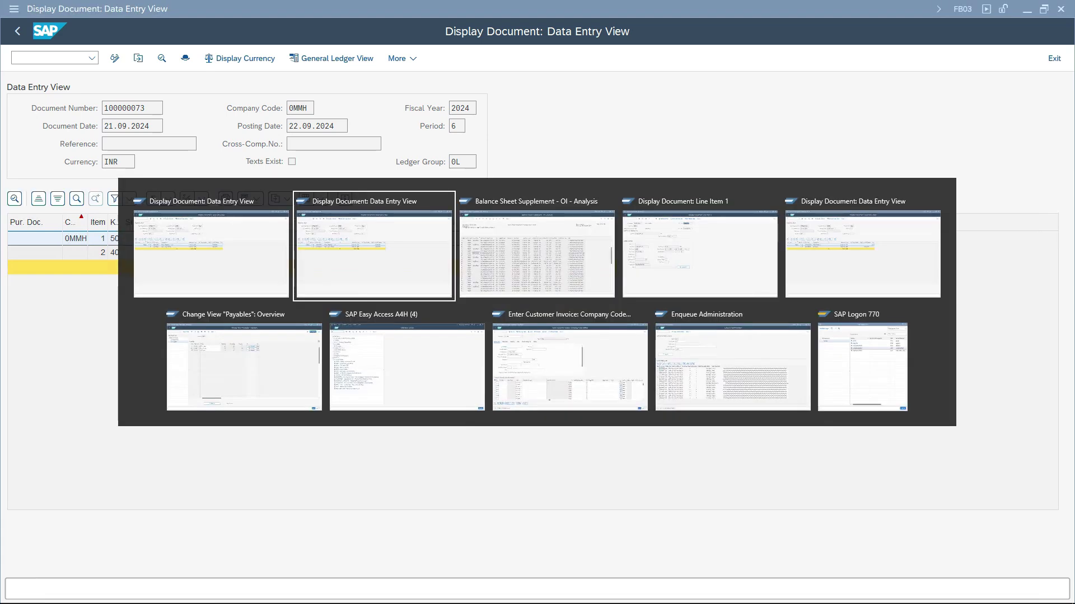
{"action": "key", "text": "alt+Tab"}
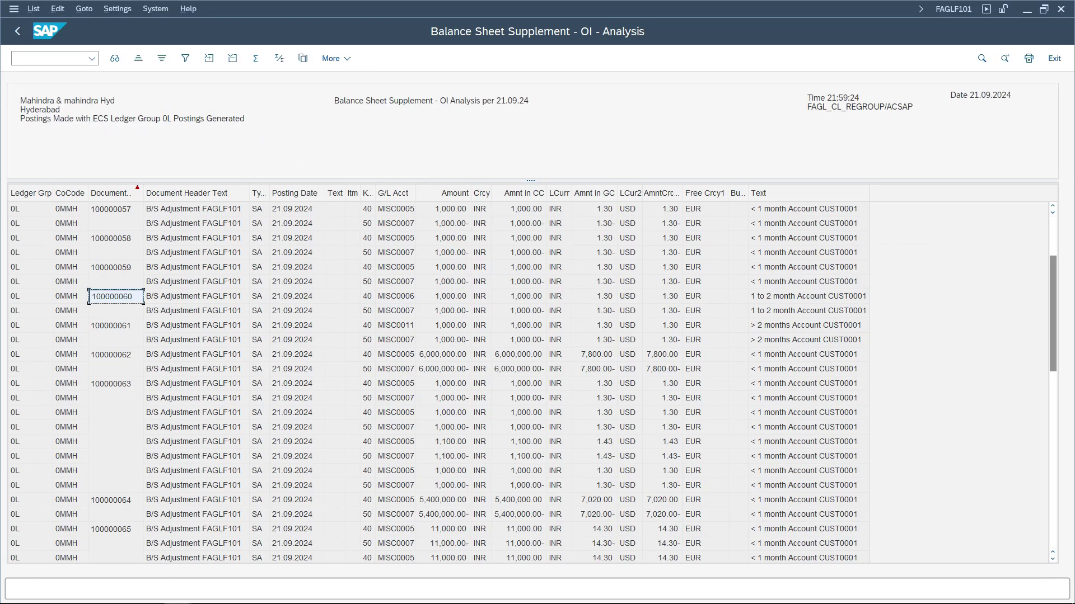